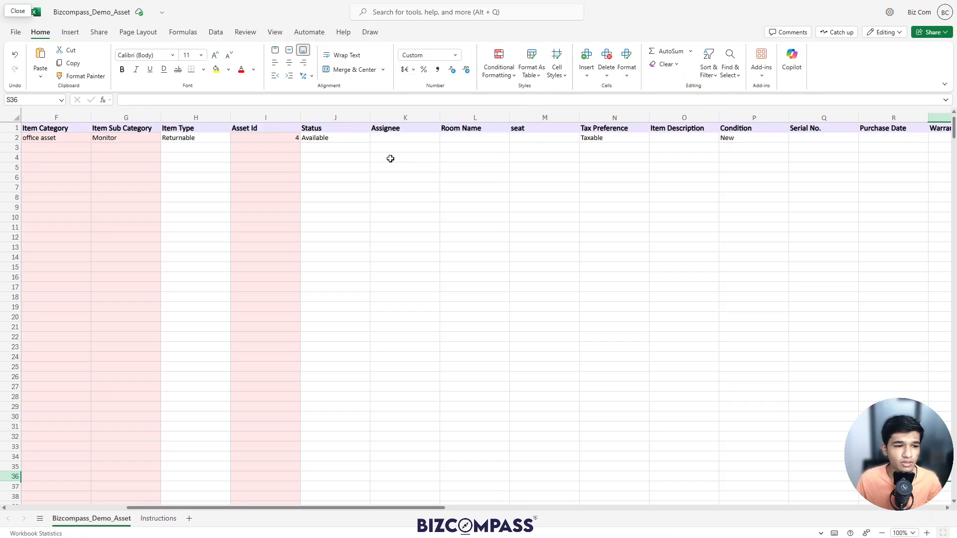
Examine the row 2 sample entries and dropdown choices from Company through Item Sub Category.
scroll(390, 159, left, 5)
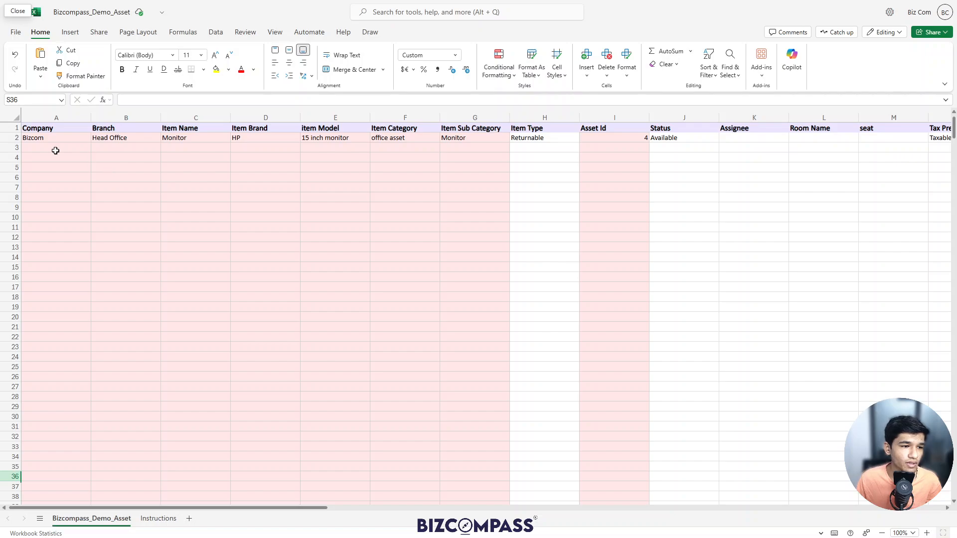
click(85, 138)
click(96, 139)
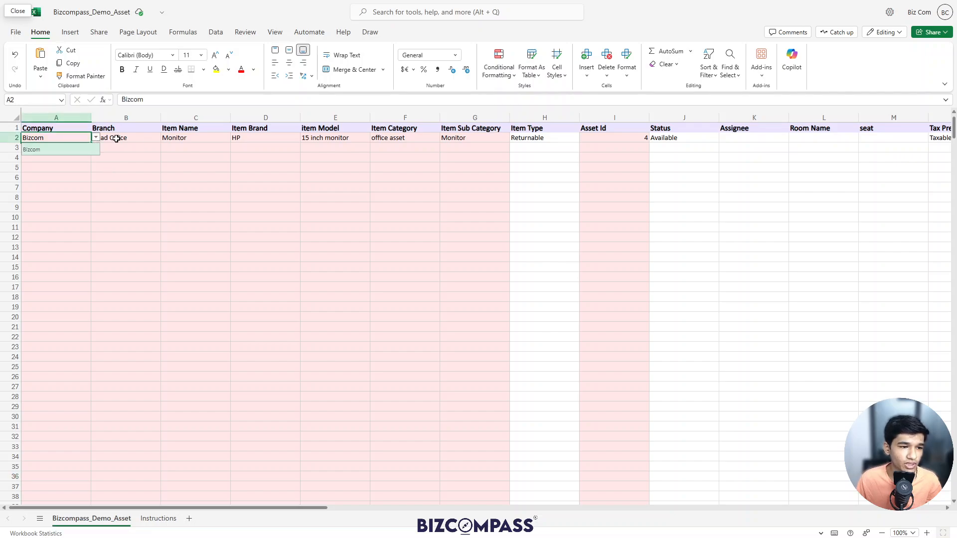
click(150, 141)
click(167, 155)
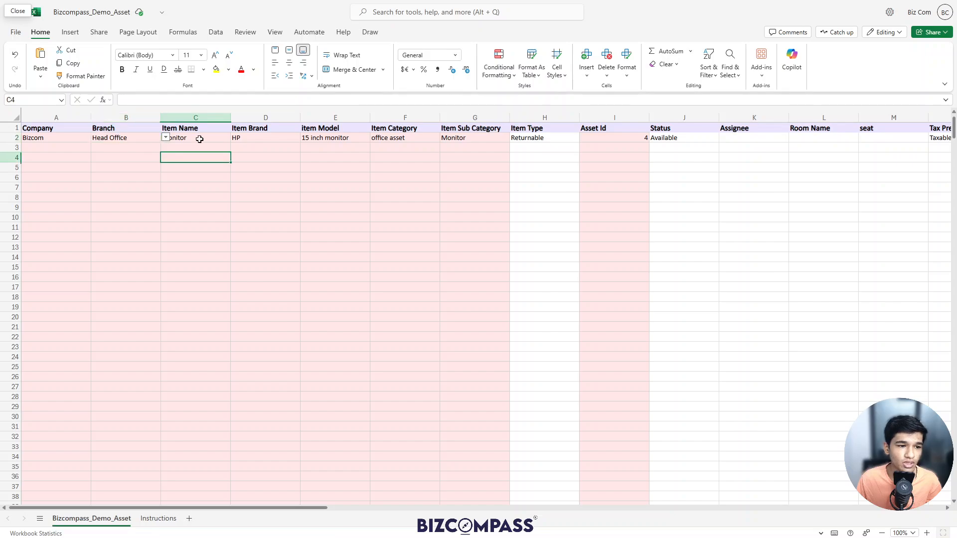
click(200, 139)
click(274, 135)
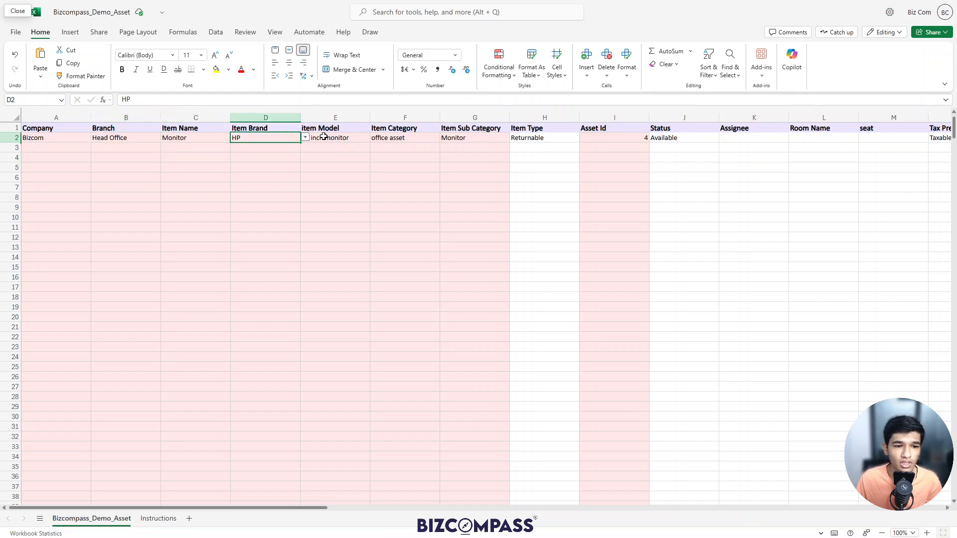
click(324, 137)
click(406, 137)
click(485, 138)
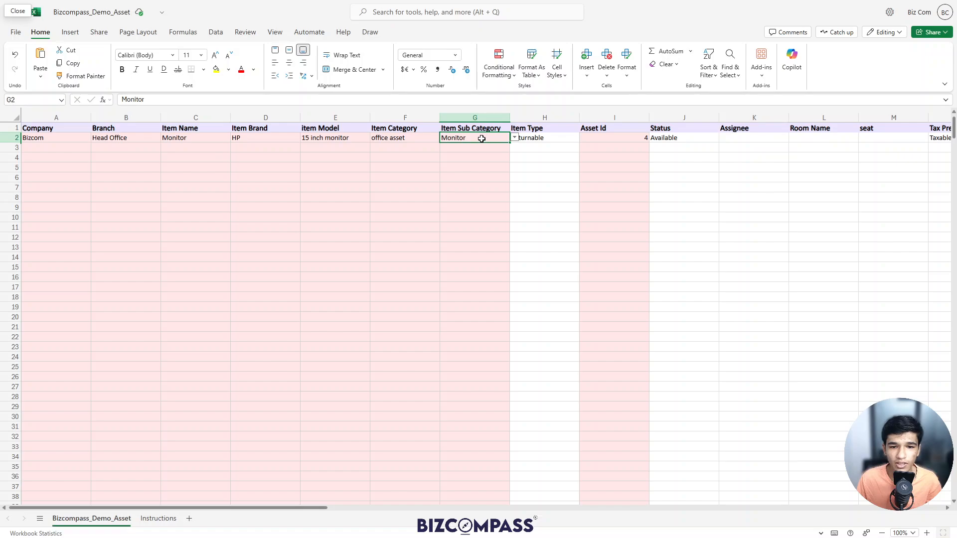
Examine the row 2 cells and dropdown choices for Status, Assignee, Room Name and seat.
scroll(481, 138, right, 3)
scroll(456, 137, right, 3)
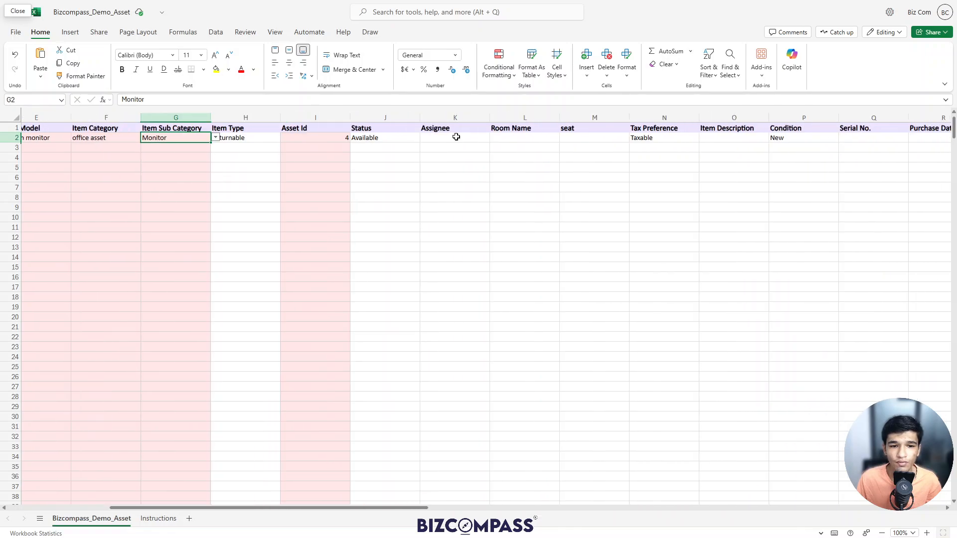
click(407, 136)
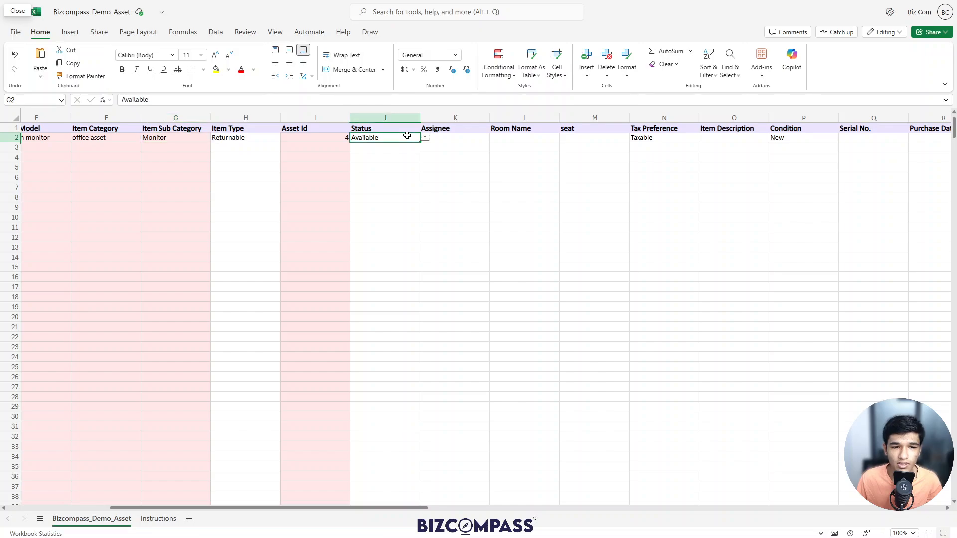
click(425, 138)
click(426, 138)
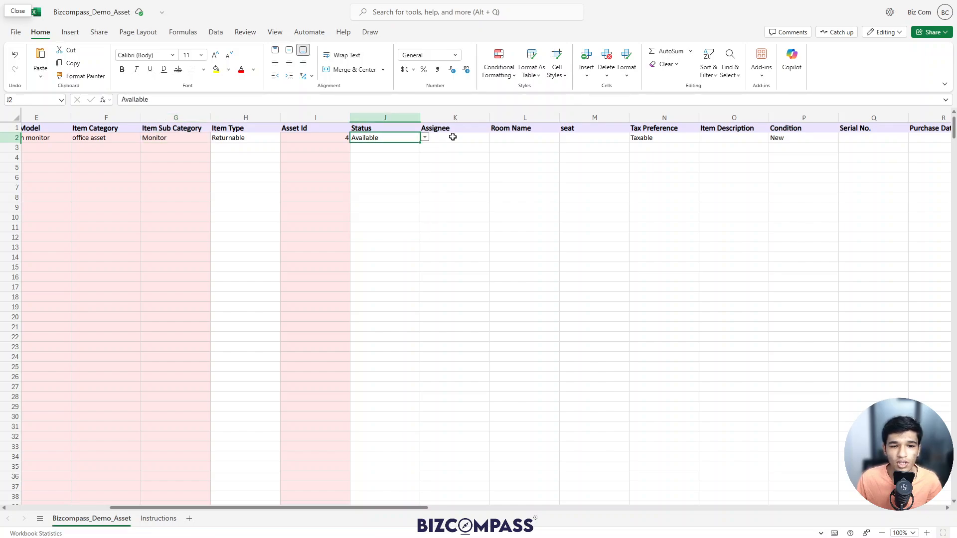
click(453, 138)
click(496, 141)
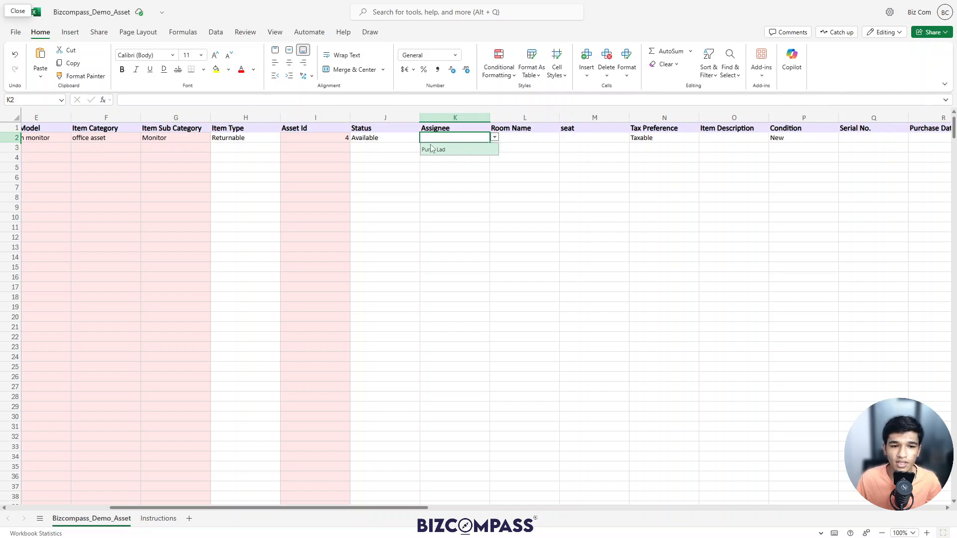
click(508, 142)
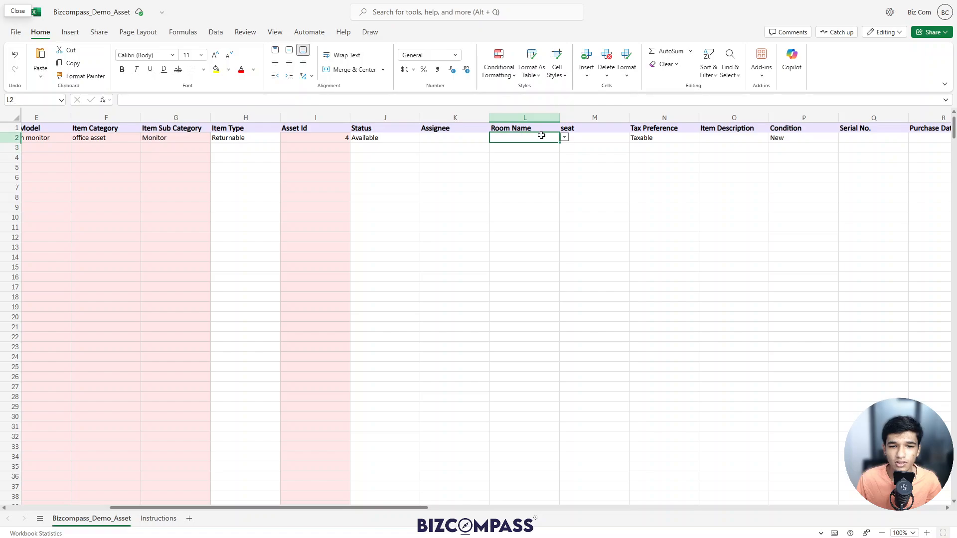
click(564, 137)
click(579, 140)
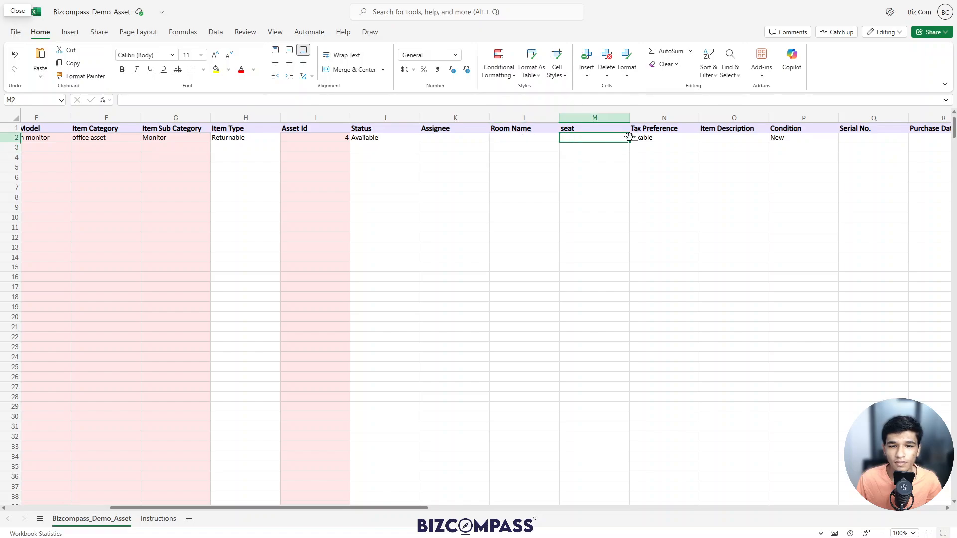
click(634, 138)
Examine the row 2 cells from Tax Preference through Purchase Price Per Item.
scroll(645, 156, right, 3)
click(494, 139)
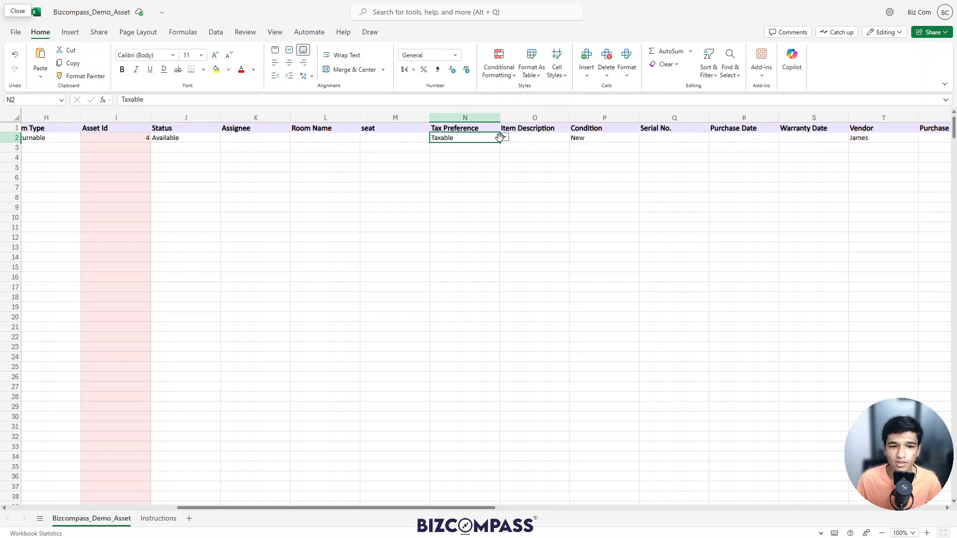
click(509, 138)
click(528, 139)
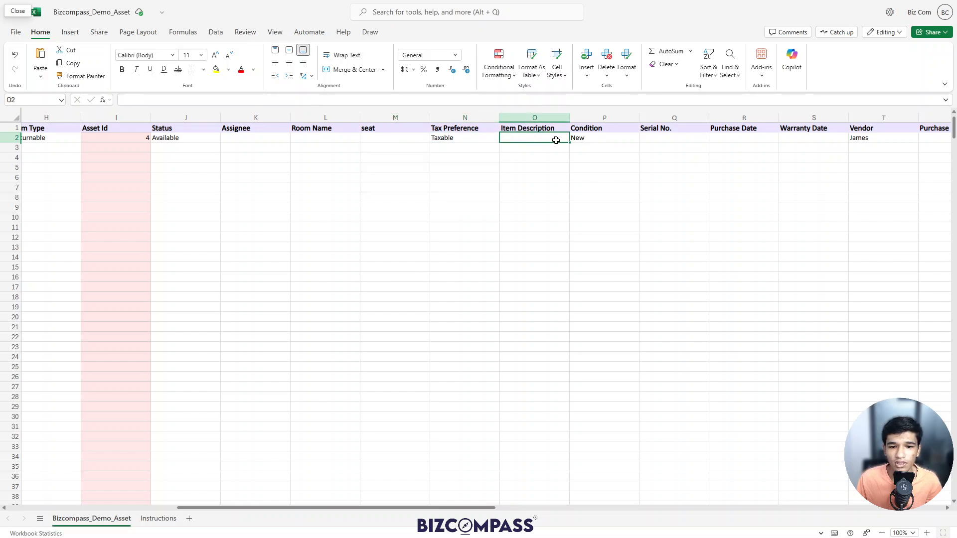
scroll(582, 139, right, 2)
click(538, 138)
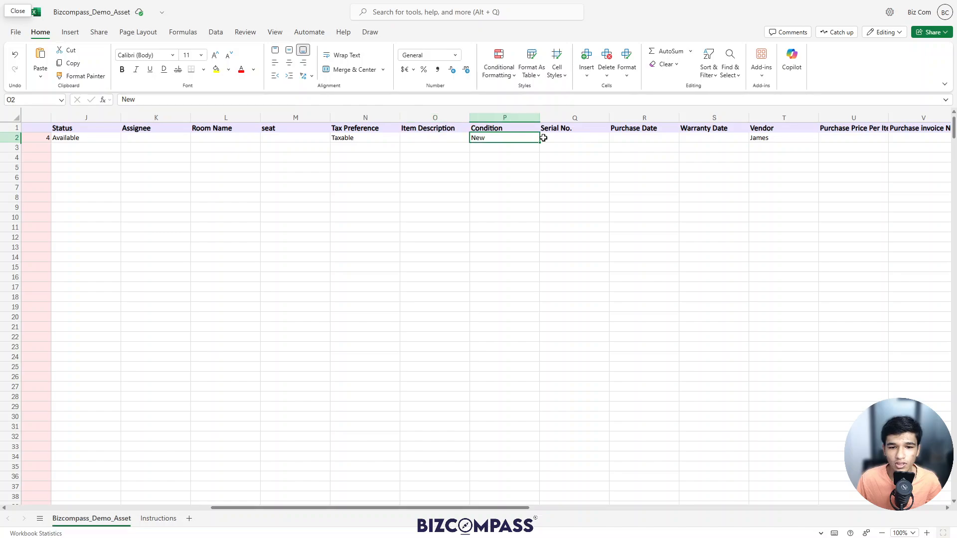
click(578, 139)
click(616, 140)
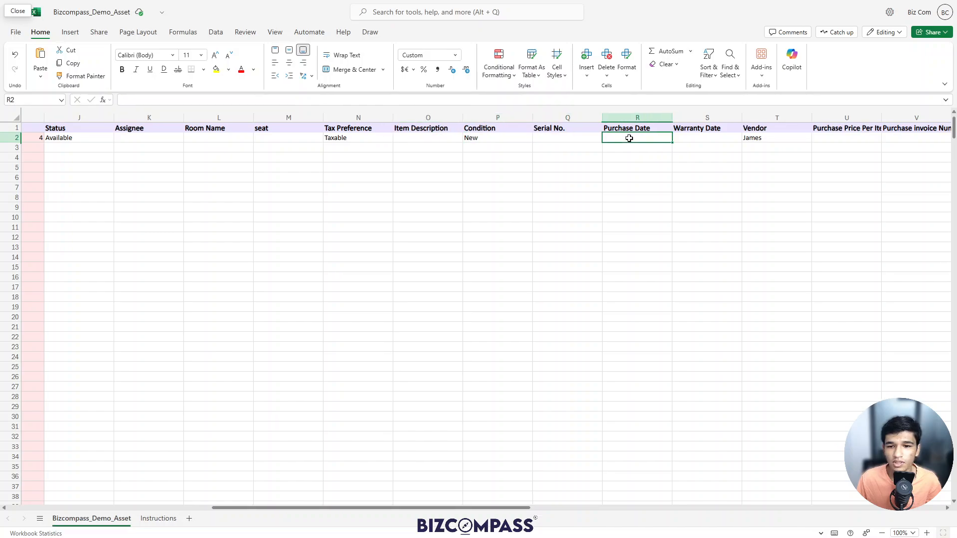
scroll(617, 137, right, 2)
click(623, 137)
click(673, 138)
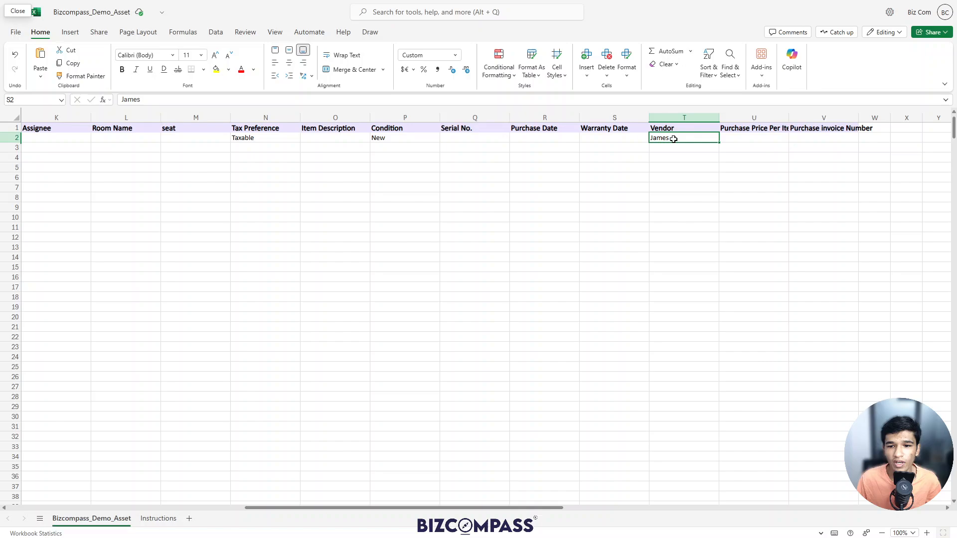
click(753, 139)
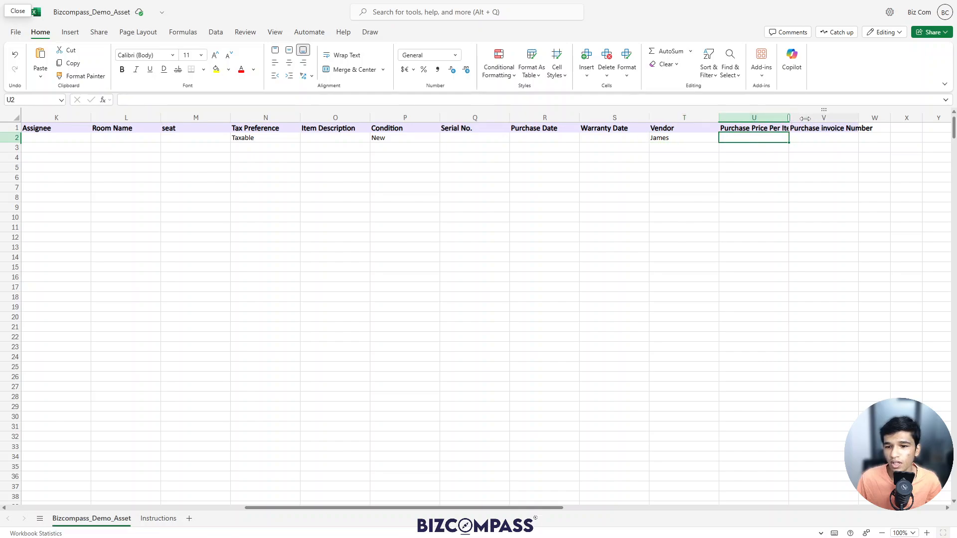
Widen columns U and V so the Purchase Price Per Item and Purchase invoice Number headers fit.
double_click(790, 118)
drag(876, 119, 909, 118)
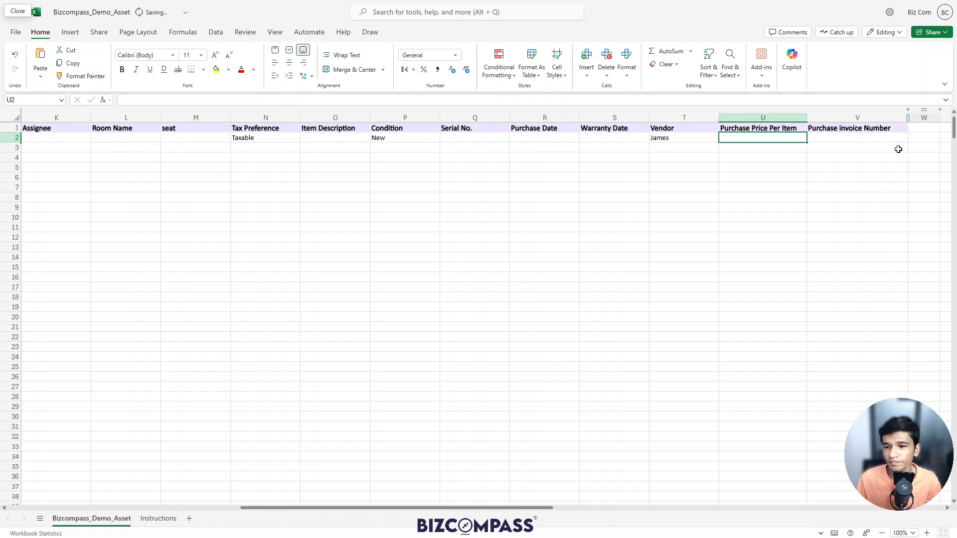
click(874, 160)
scroll(863, 160, left, 4)
scroll(863, 160, left, 8)
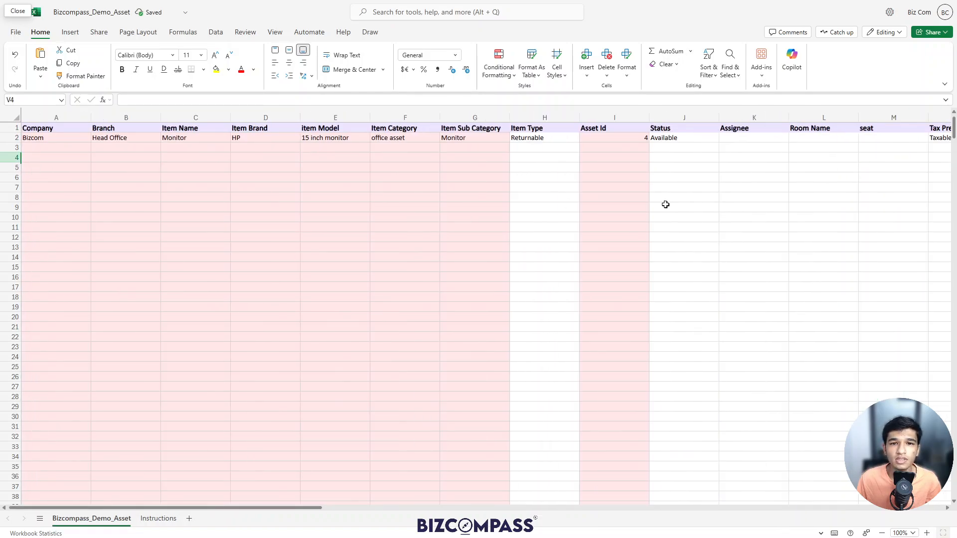
key(ctrl+Tab)
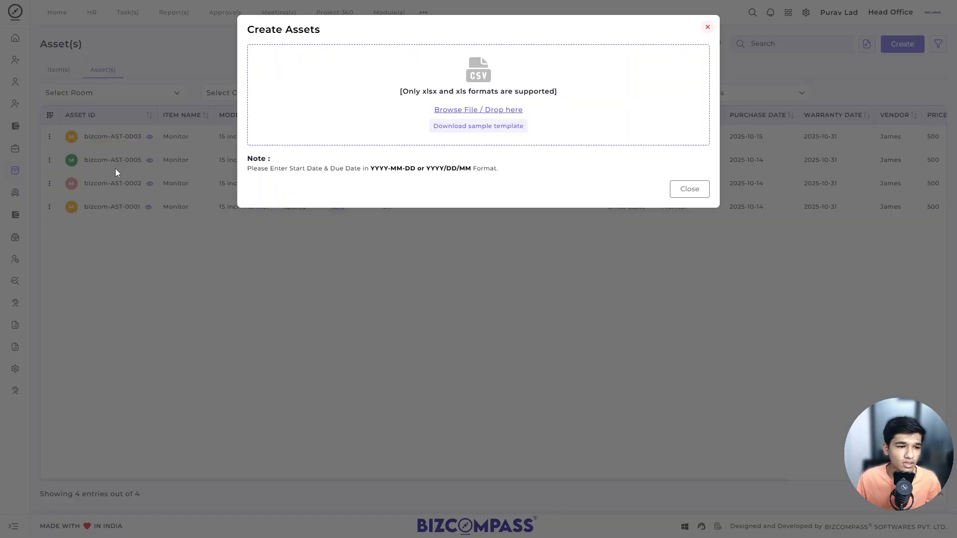
key(ctrl+Tab)
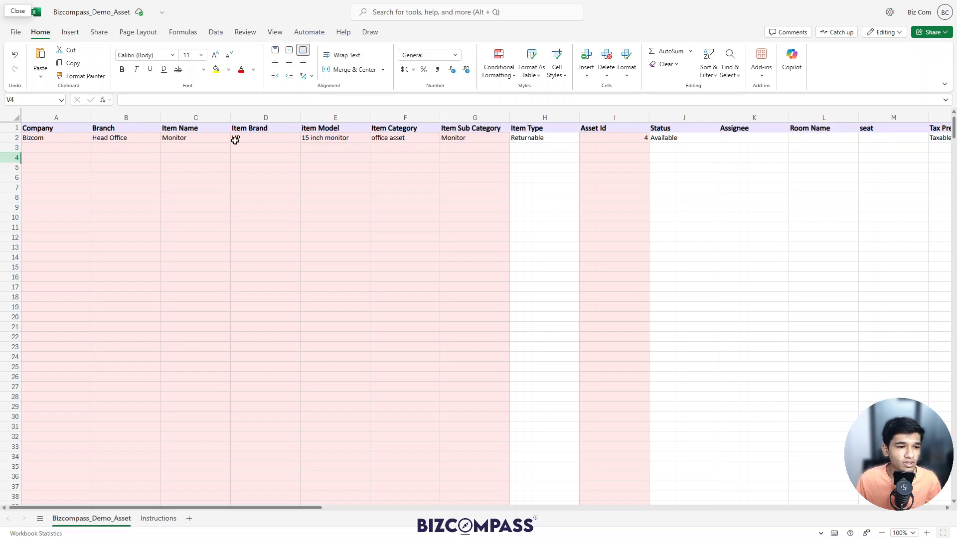
Select Bizcom as the company and Head Office as the branch in row 2.
click(58, 139)
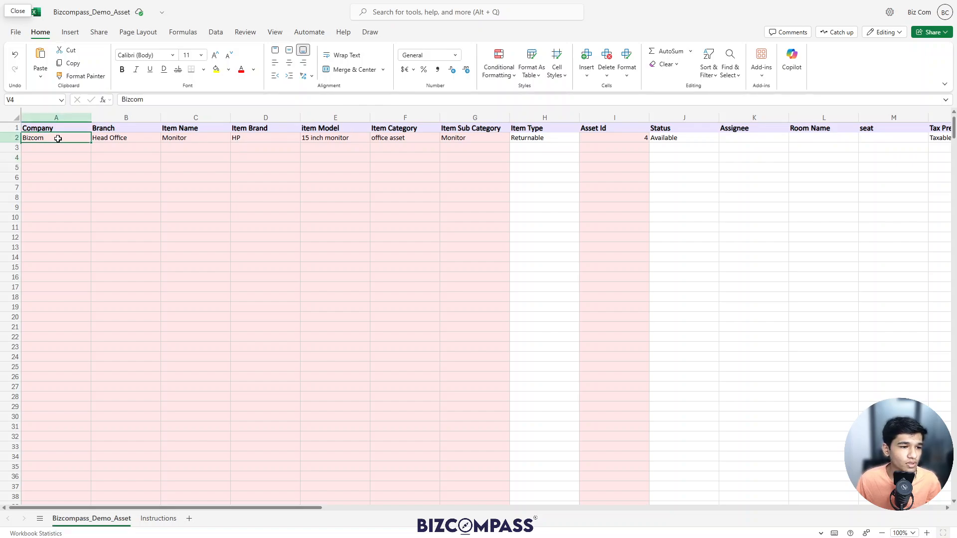
click(96, 138)
click(81, 149)
click(150, 139)
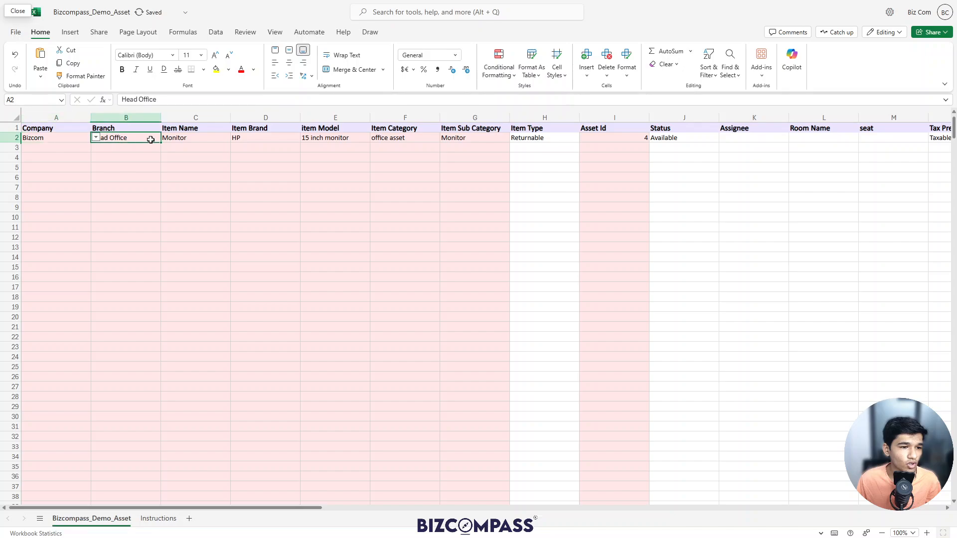
click(165, 139)
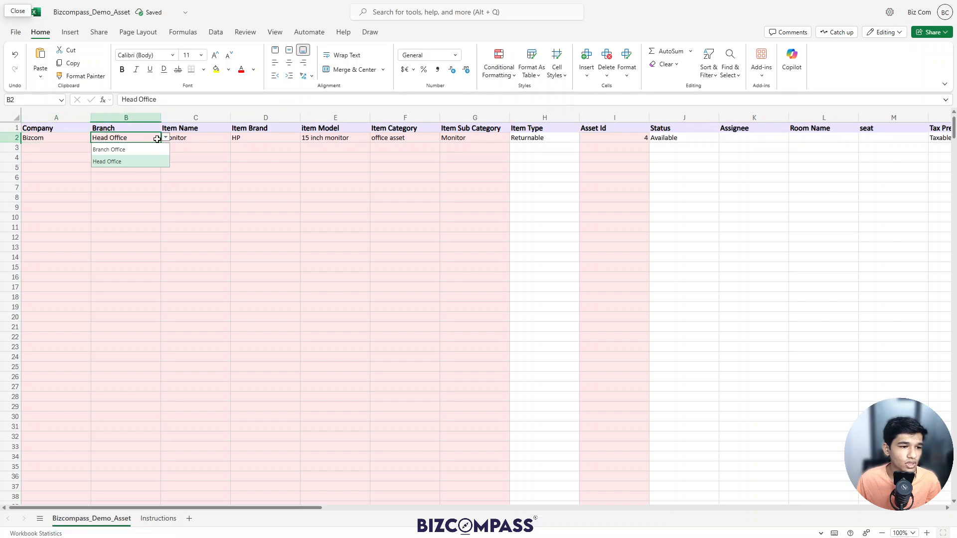
click(133, 162)
Set the item name in row 2 to "new monitor".
click(199, 138)
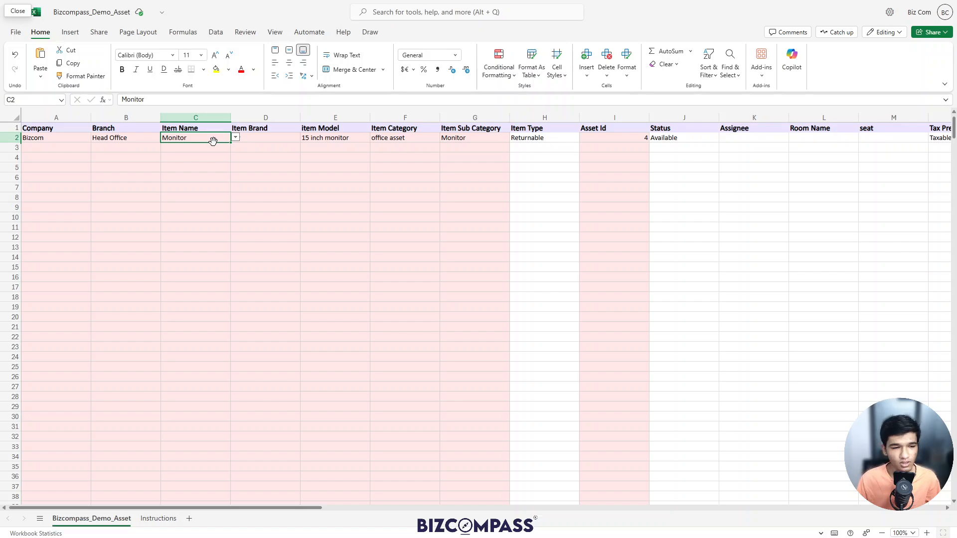
click(236, 137)
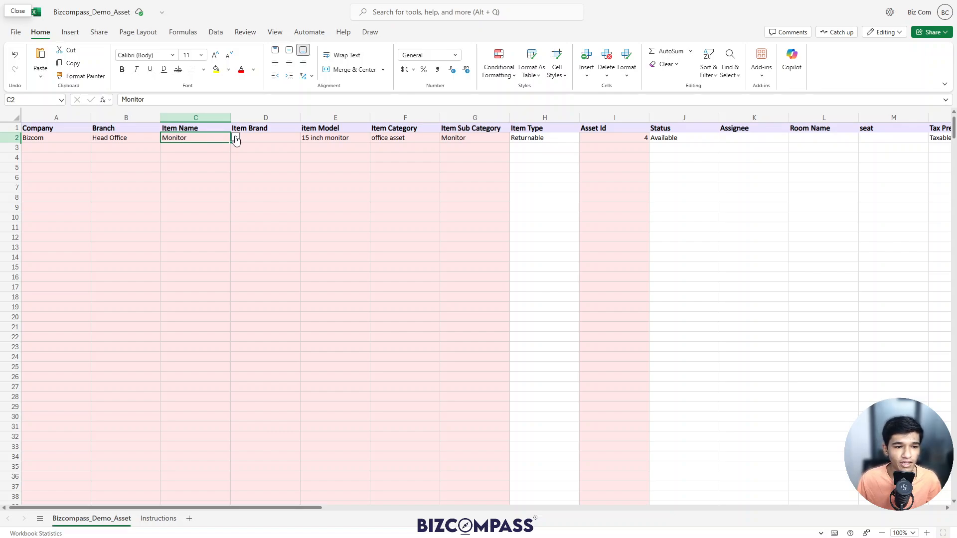
click(194, 139)
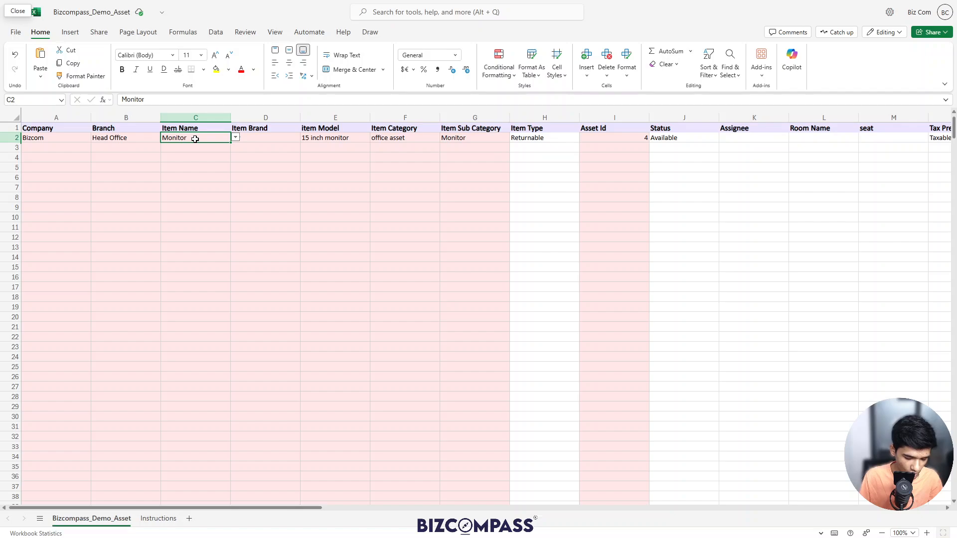
text(new m)
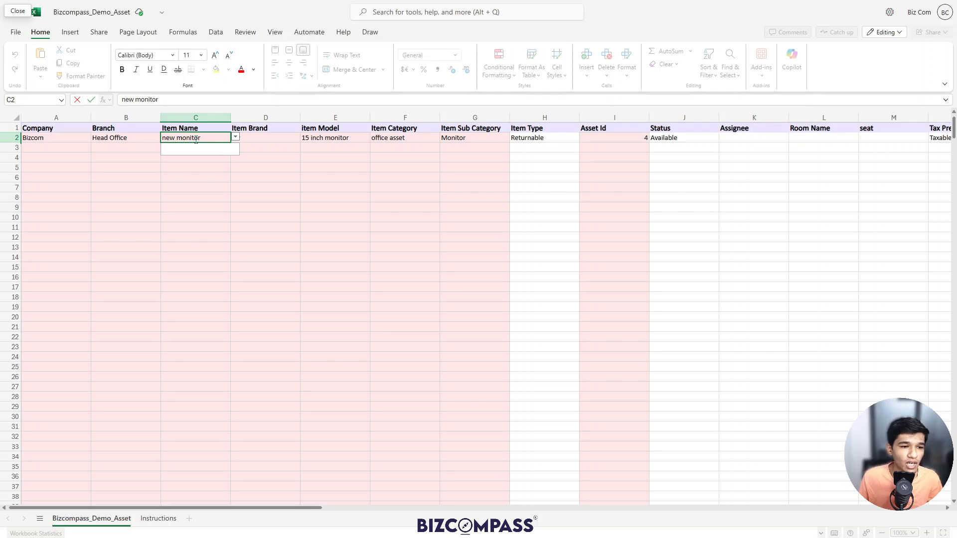
key(ctrl+Return)
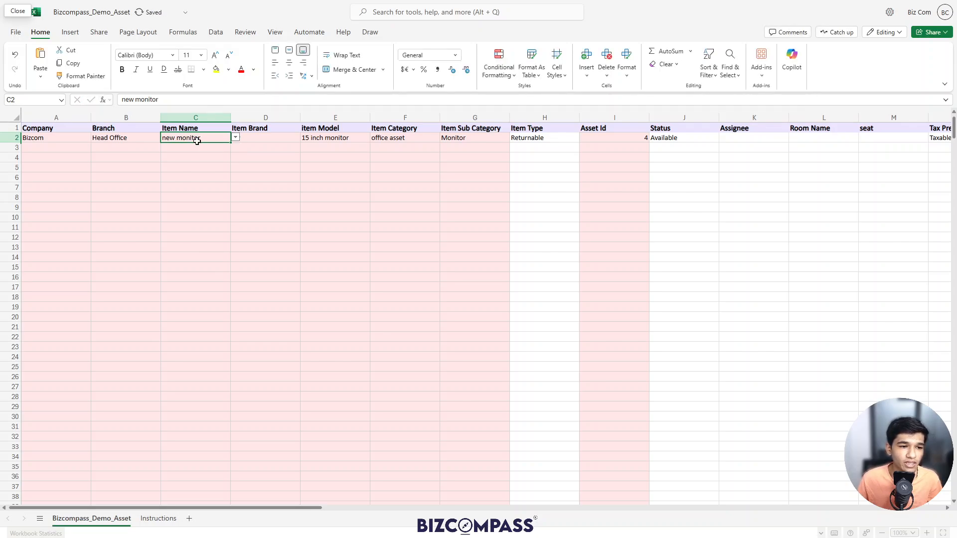
click(235, 138)
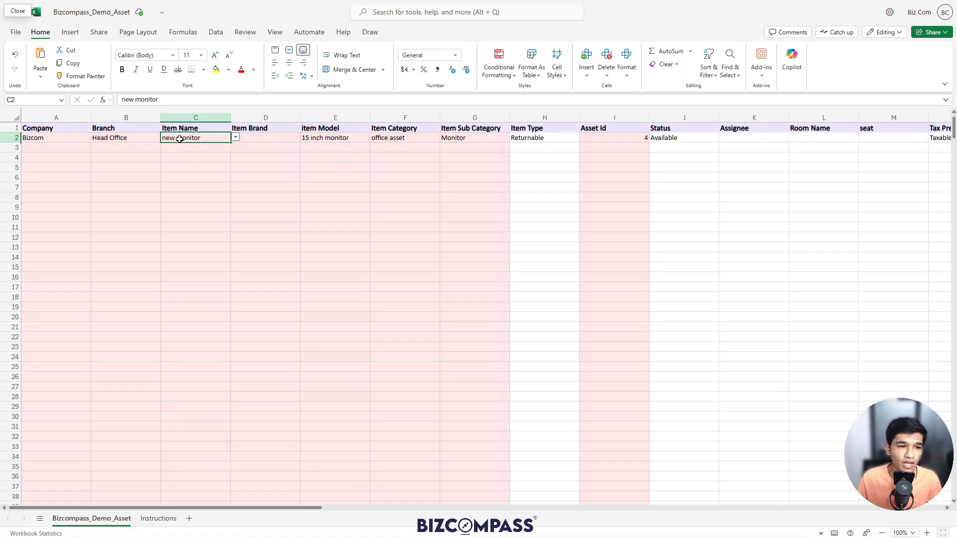
Enter DDELL as the item brand in row 2.
click(283, 157)
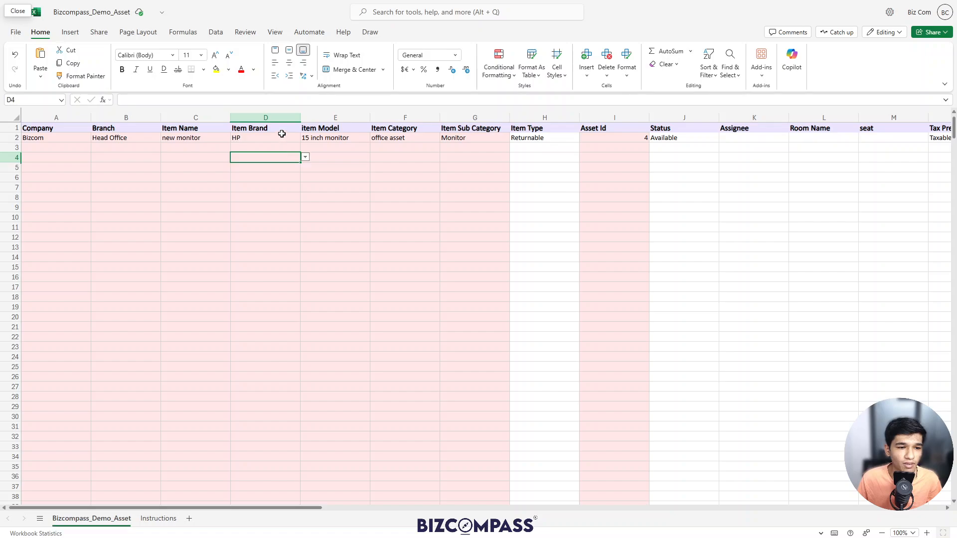
click(280, 134)
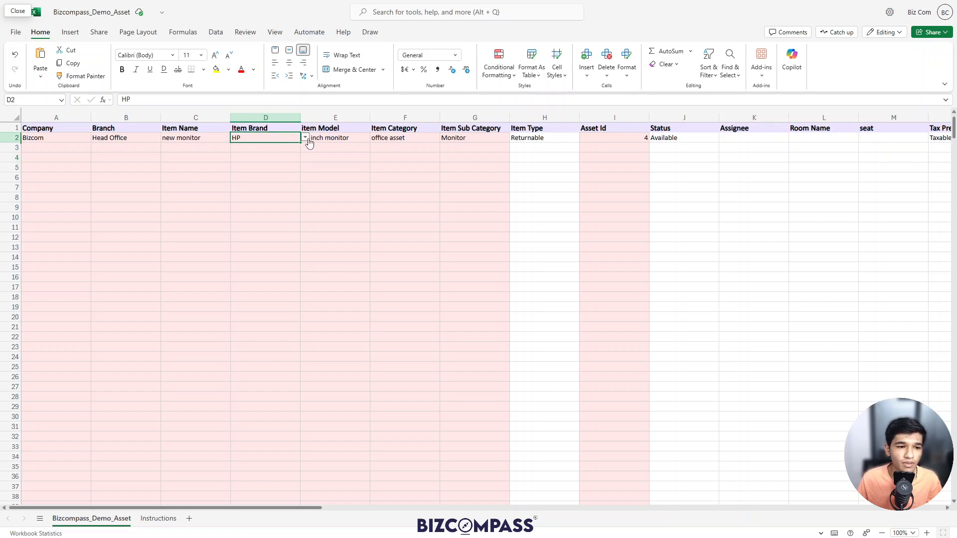
click(305, 138)
click(261, 149)
text(DDELL)
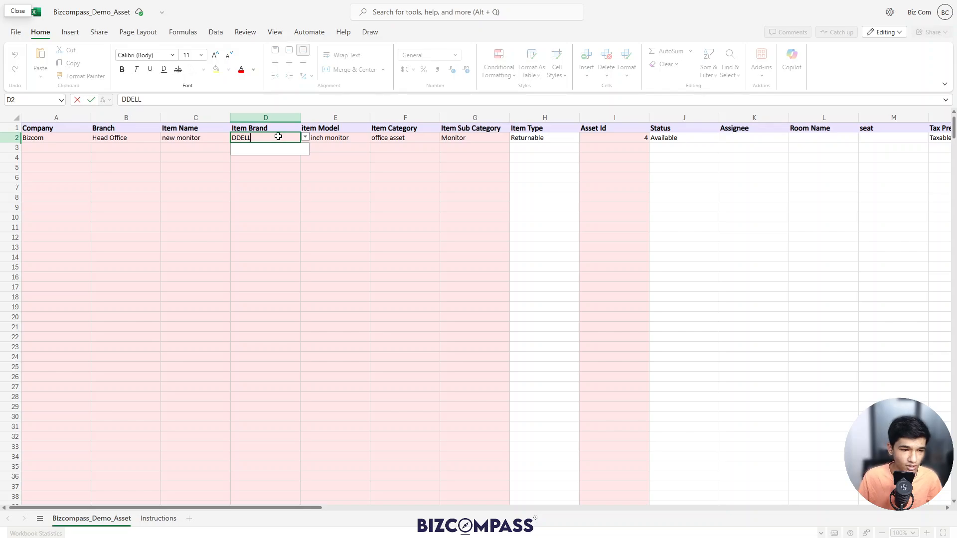
key(Left)
key(Left)
key(Left)
key(Right)
key(Right)
key(Right)
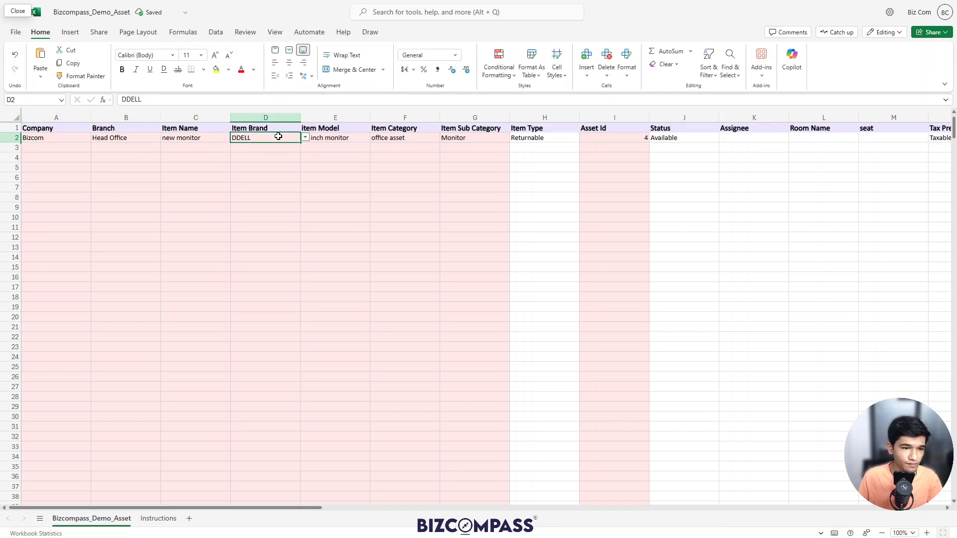
Correct the item brand in row 2 to DELL.
double_click(278, 136)
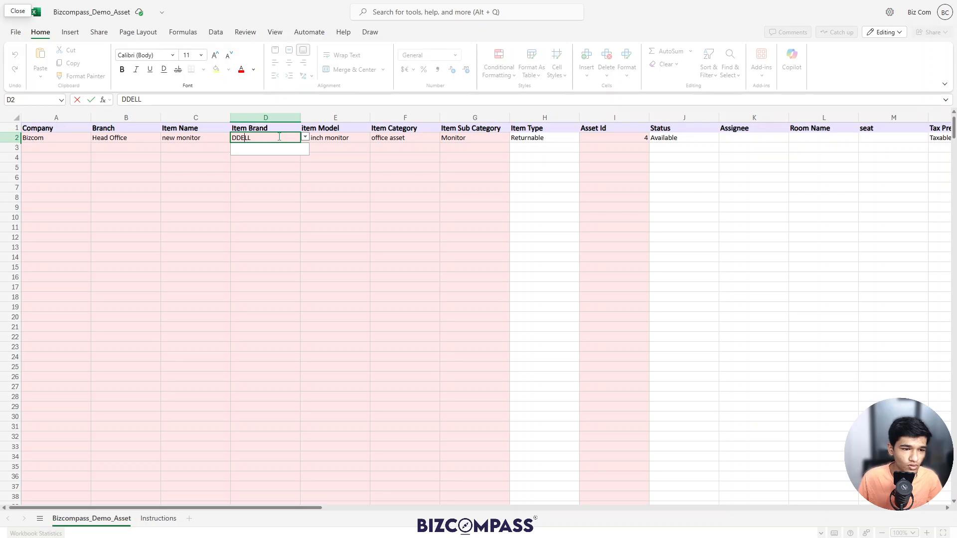
key(BackSpace)
key(Tab)
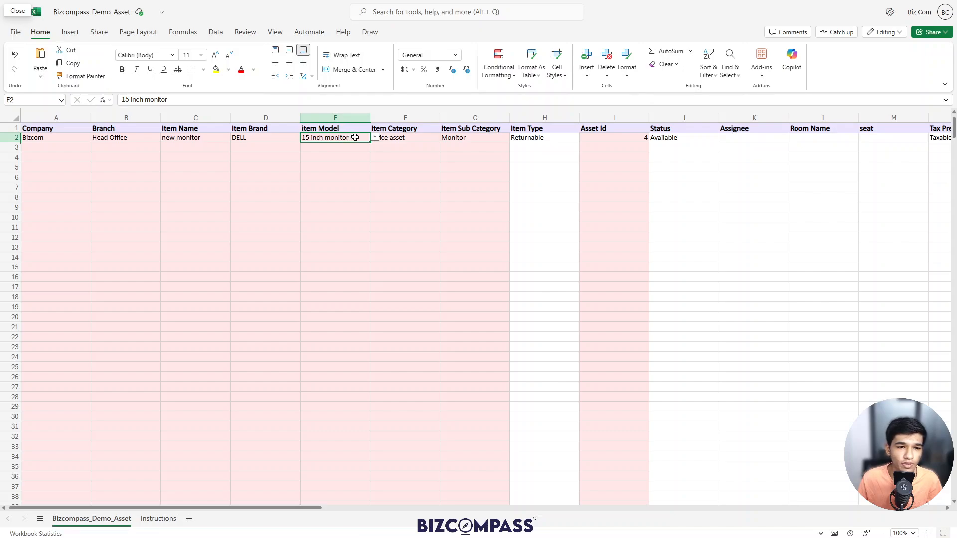
Set the item model in row 2 to "14 inch monitor".
click(375, 138)
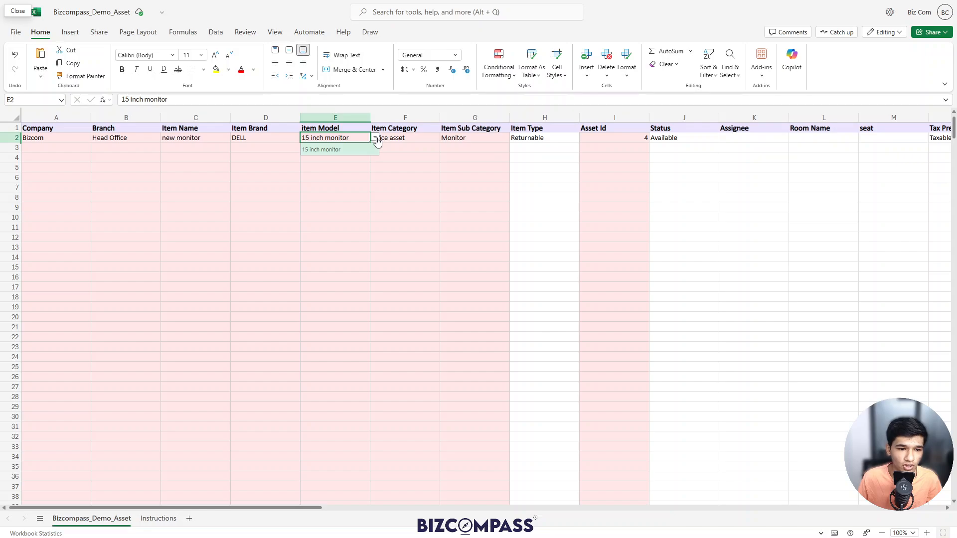
click(375, 139)
text(14)
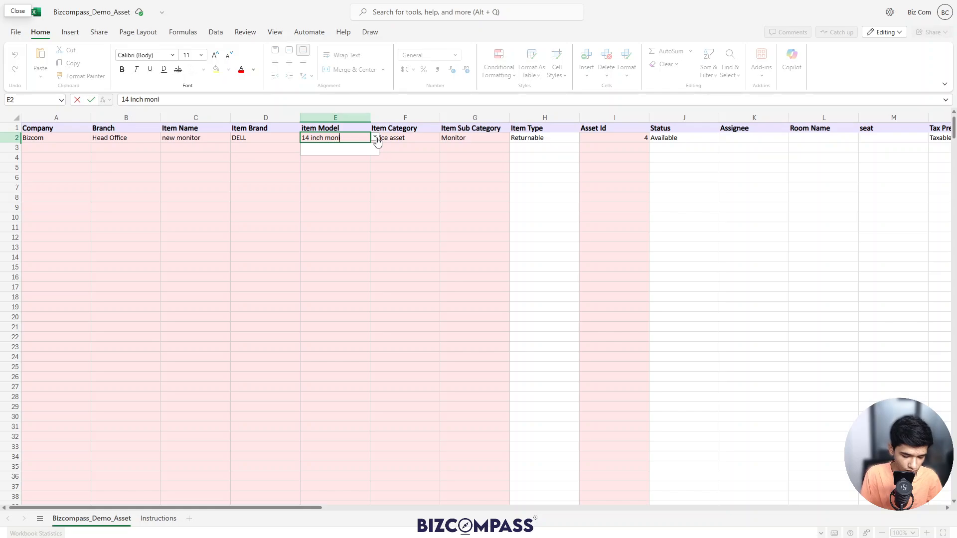
click(377, 140)
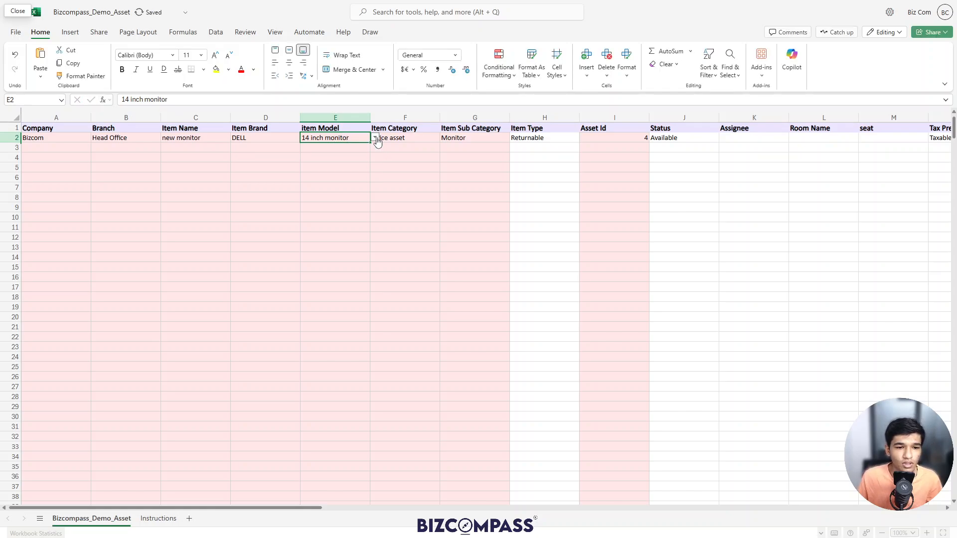
Review the Item Category and Item Sub Category entries in row 2.
click(409, 139)
click(469, 137)
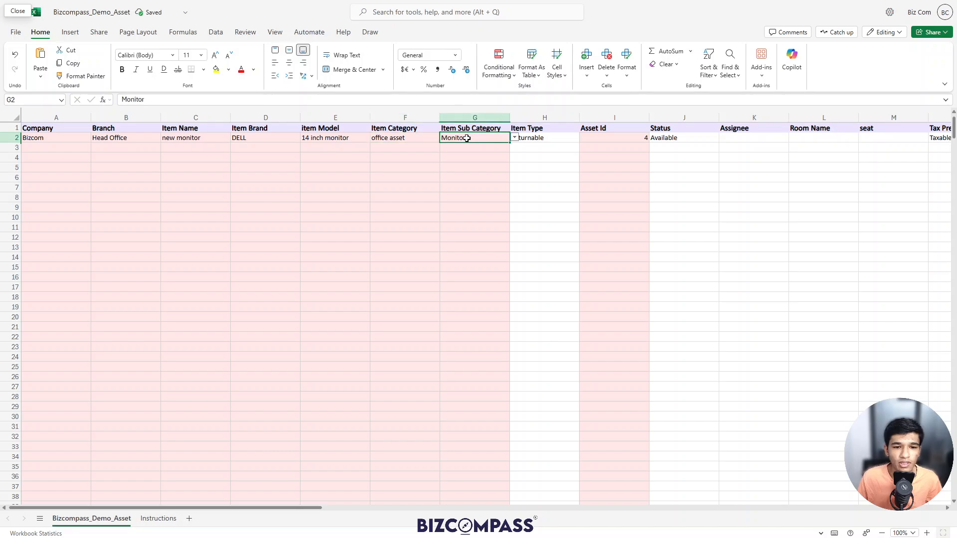
click(433, 166)
click(400, 137)
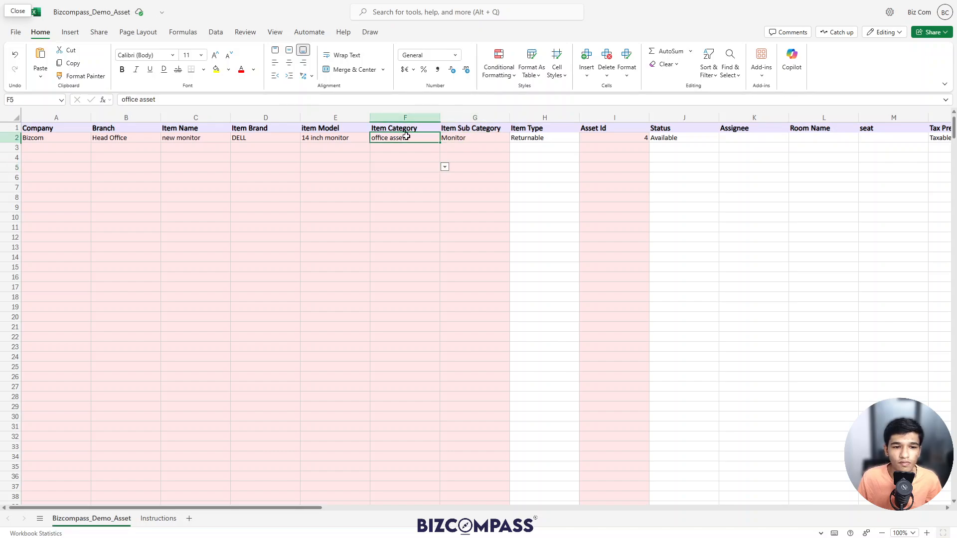
shift+click(463, 136)
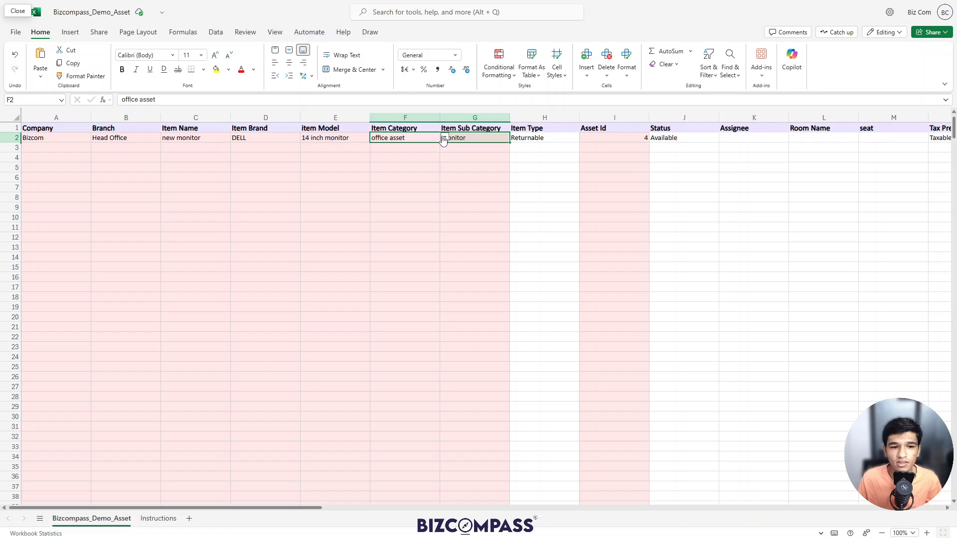
click(477, 146)
click(433, 138)
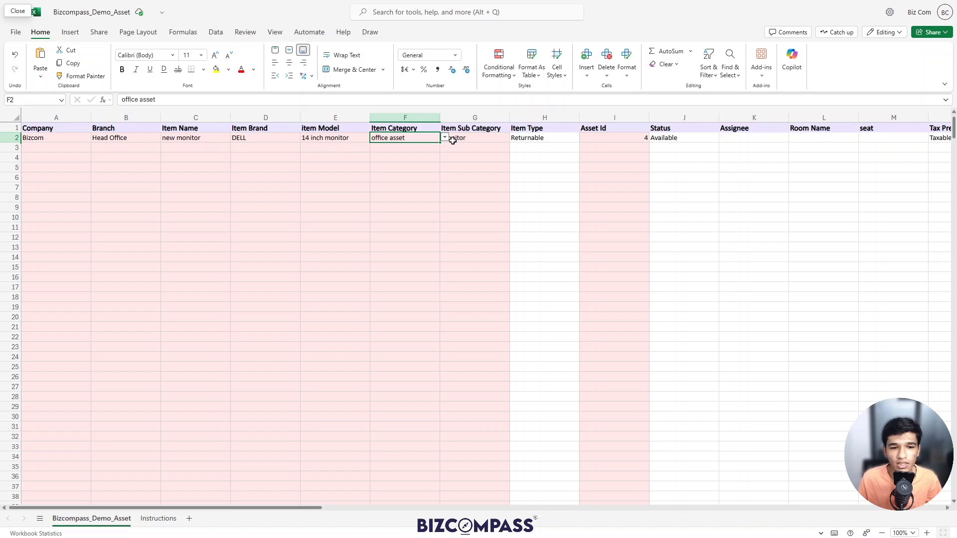
click(450, 147)
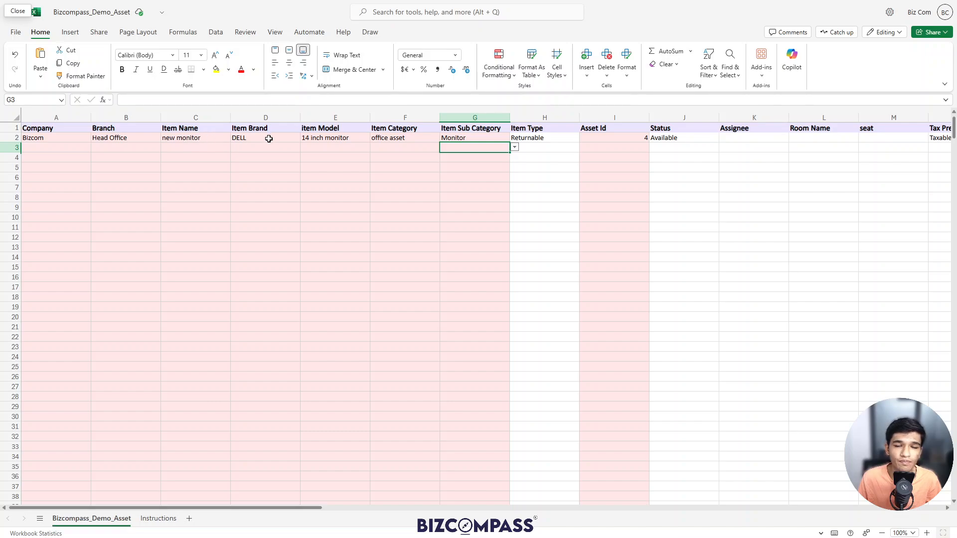
Check the Asset Id and the available Item Type, Status and Assignee options for row 2.
scroll(269, 137, right, 3)
click(325, 138)
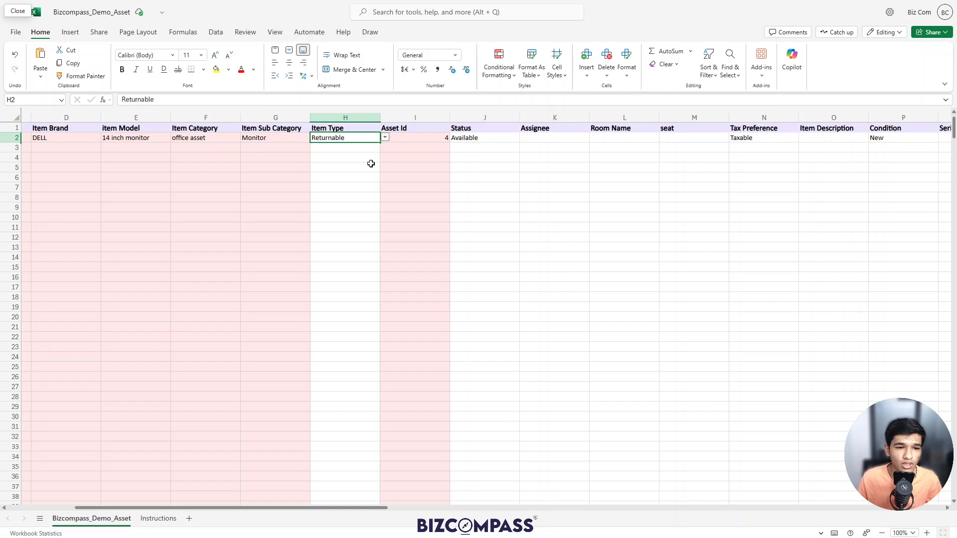
click(385, 138)
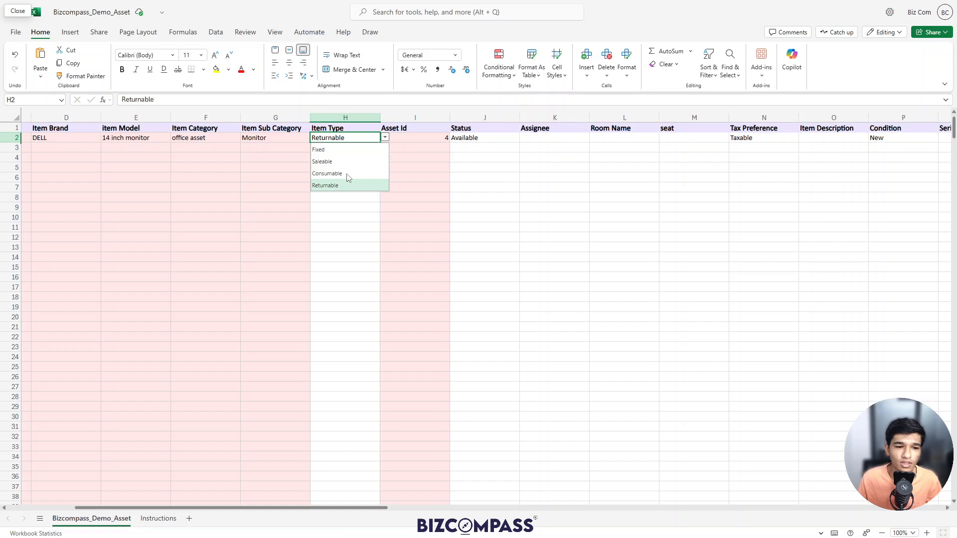
click(357, 198)
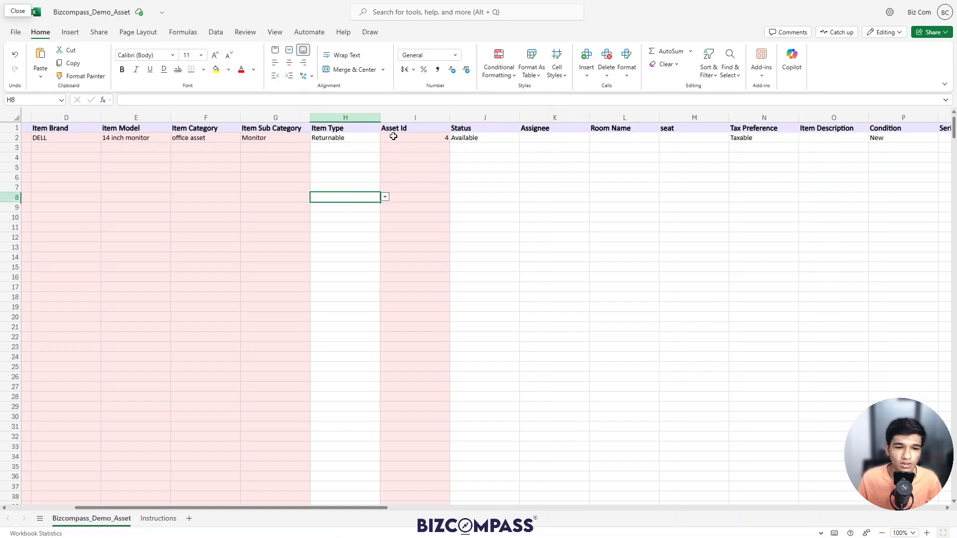
scroll(341, 139, right, 2)
click(341, 139)
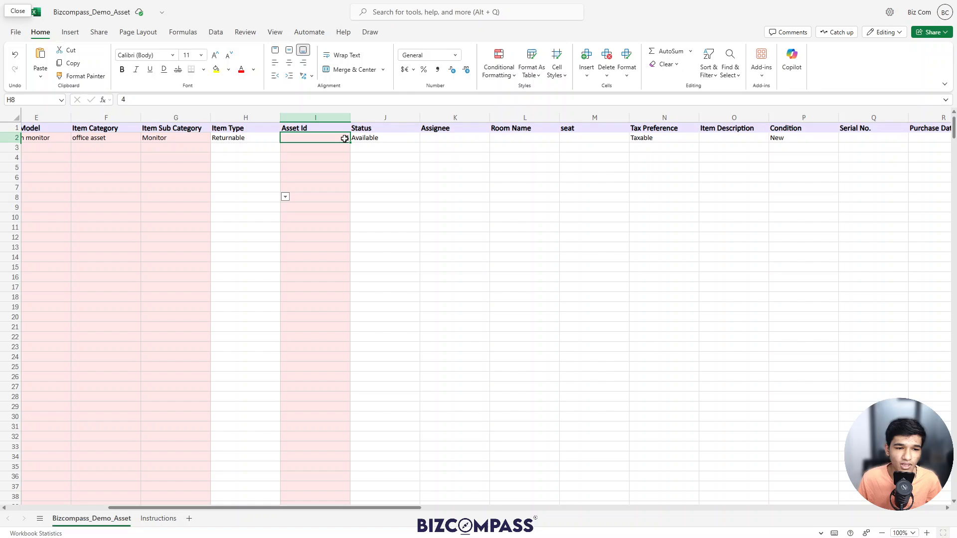
click(374, 142)
click(375, 140)
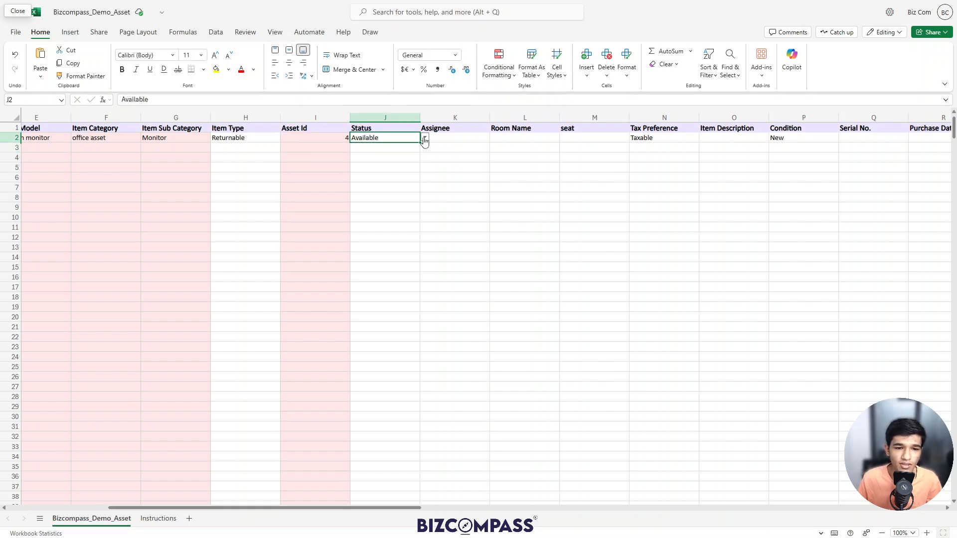
click(425, 137)
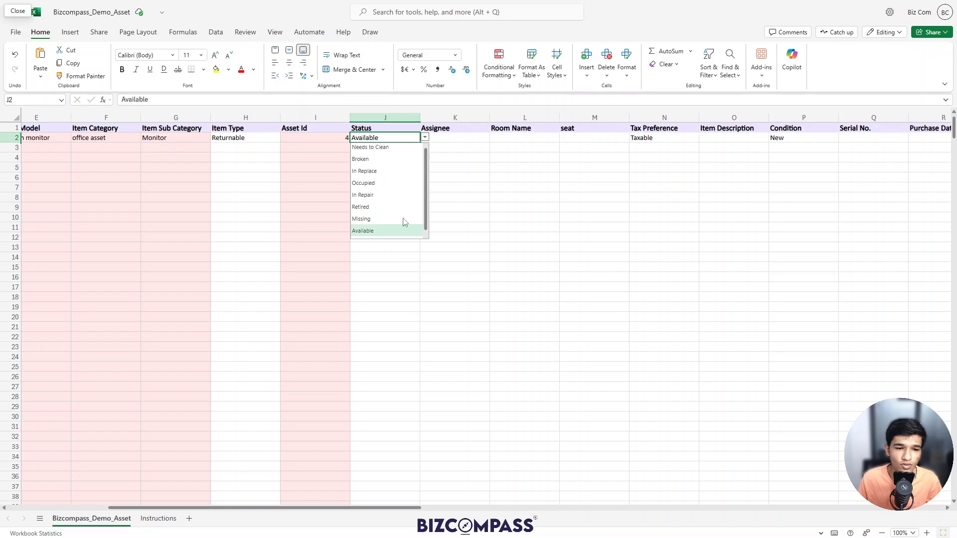
click(462, 139)
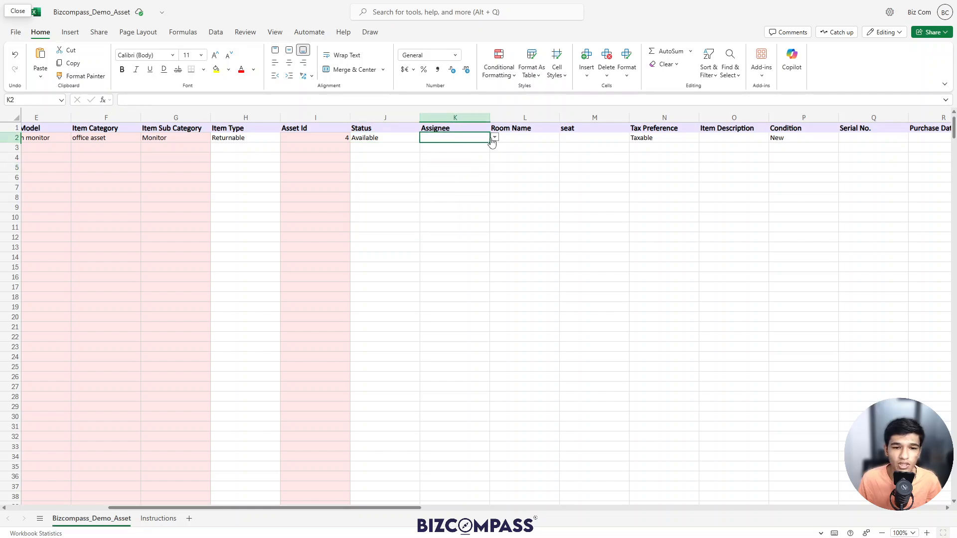
click(494, 137)
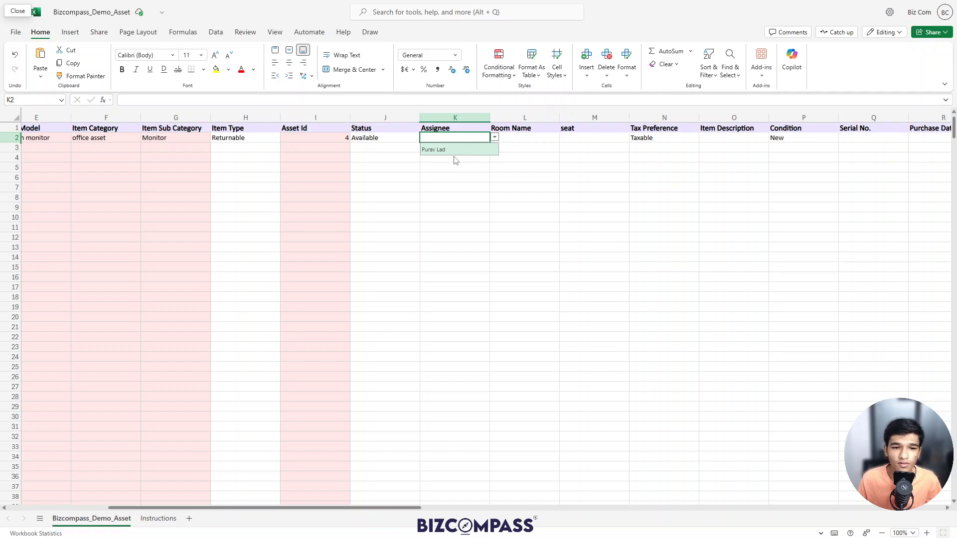
click(494, 138)
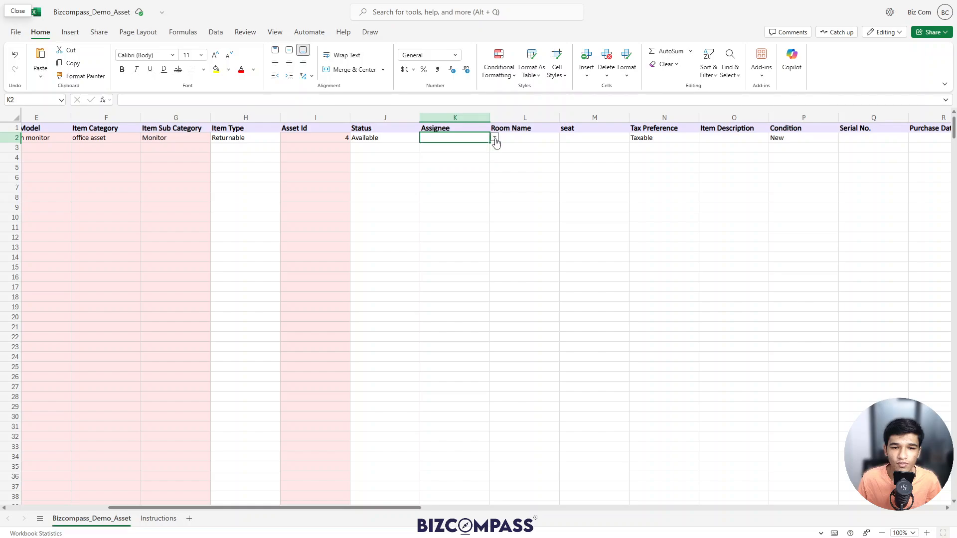
Select Developer as the room name in row 2.
click(501, 138)
click(563, 138)
click(604, 138)
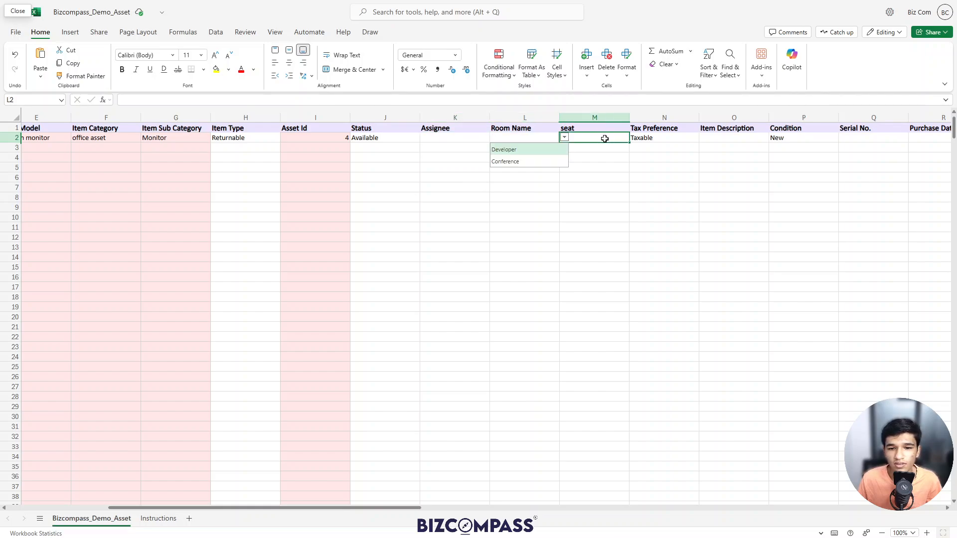
key(alt+Down)
click(539, 140)
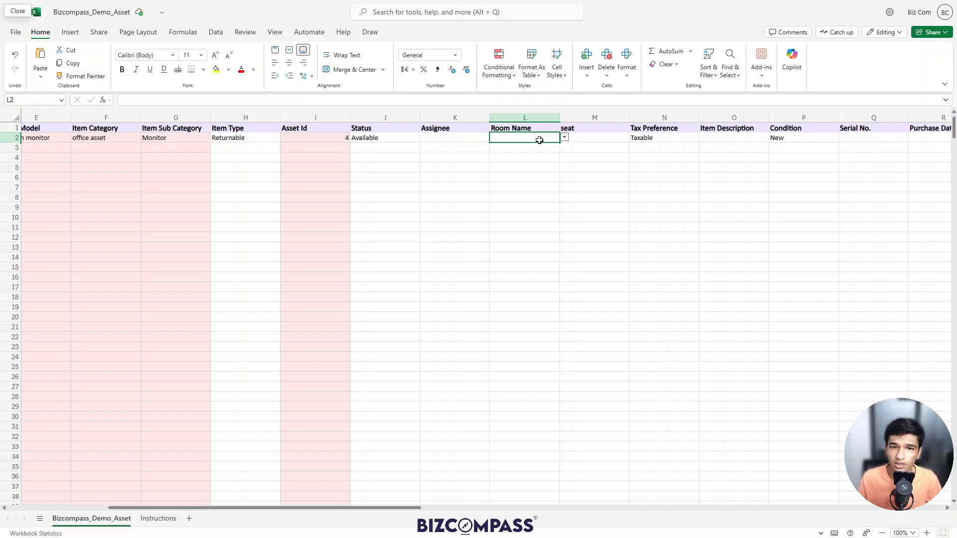
click(565, 141)
click(533, 149)
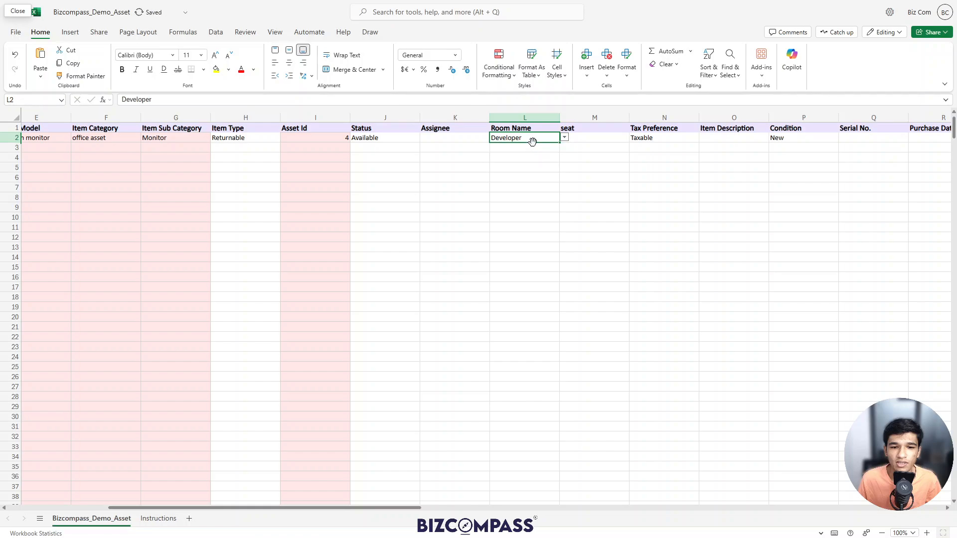
Assign Seat-3 as the seat in row 2.
click(610, 142)
click(634, 137)
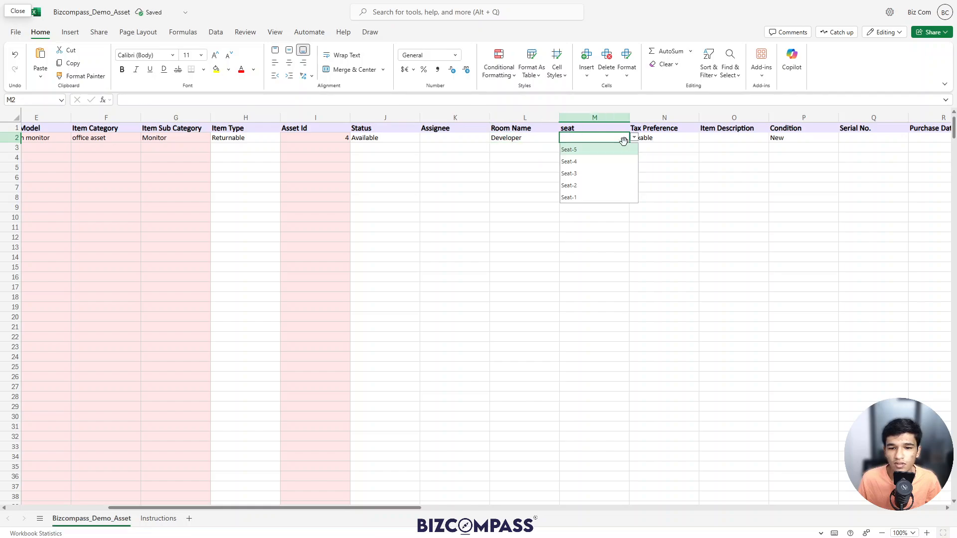
click(573, 174)
Change the tax preference in row 2 to Non-Taxable.
scroll(646, 161, right, 1)
scroll(646, 161, right, 3)
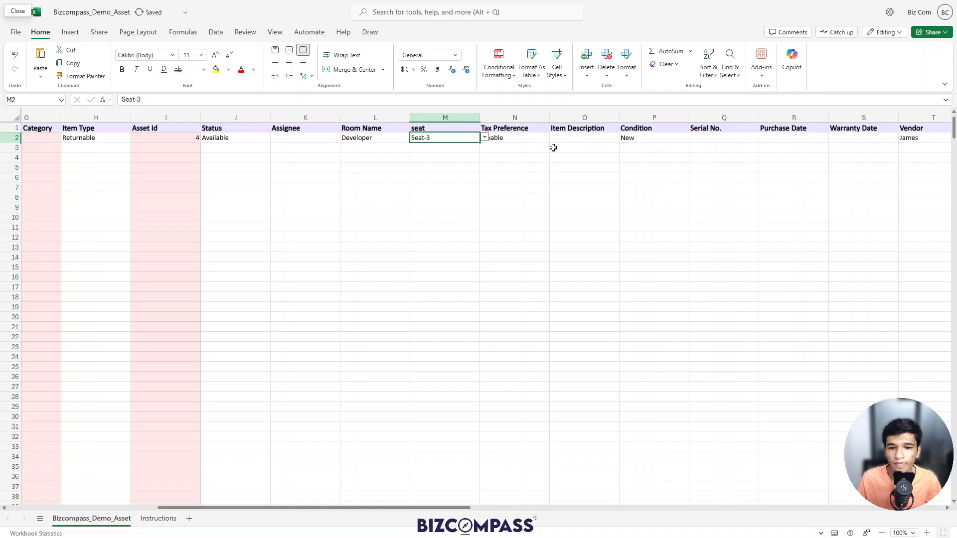
click(523, 139)
click(555, 139)
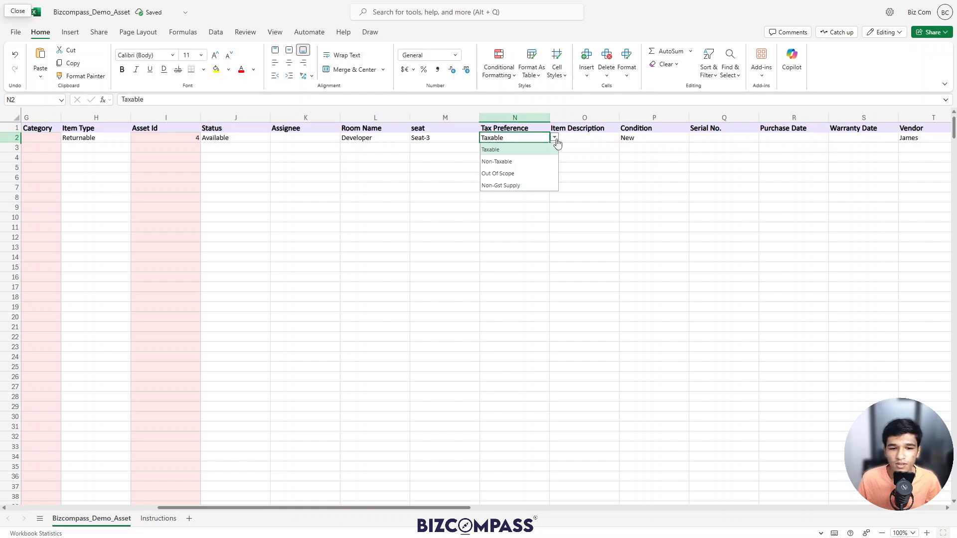
click(517, 161)
Enter "new monitor" as the item description in row 2.
scroll(493, 149, right, 5)
click(388, 137)
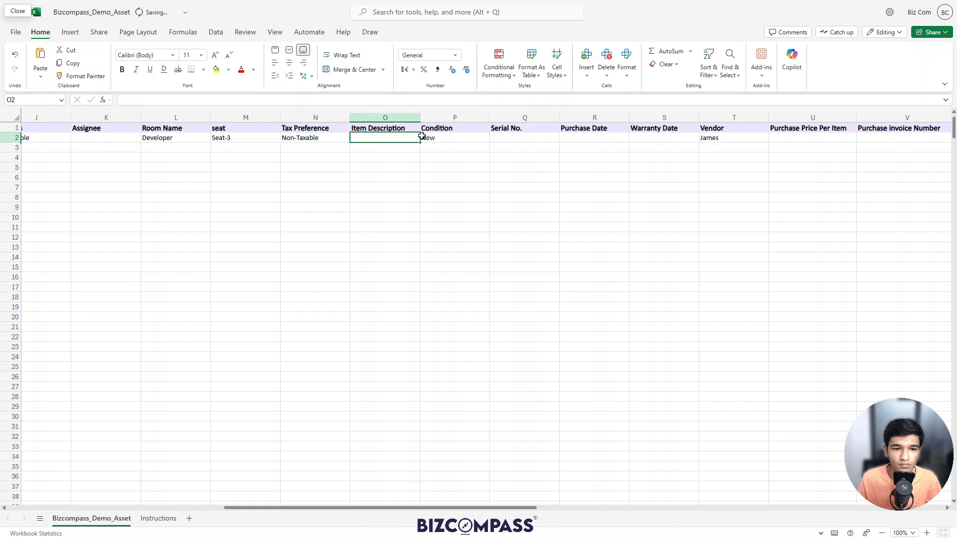
text(new monitor)
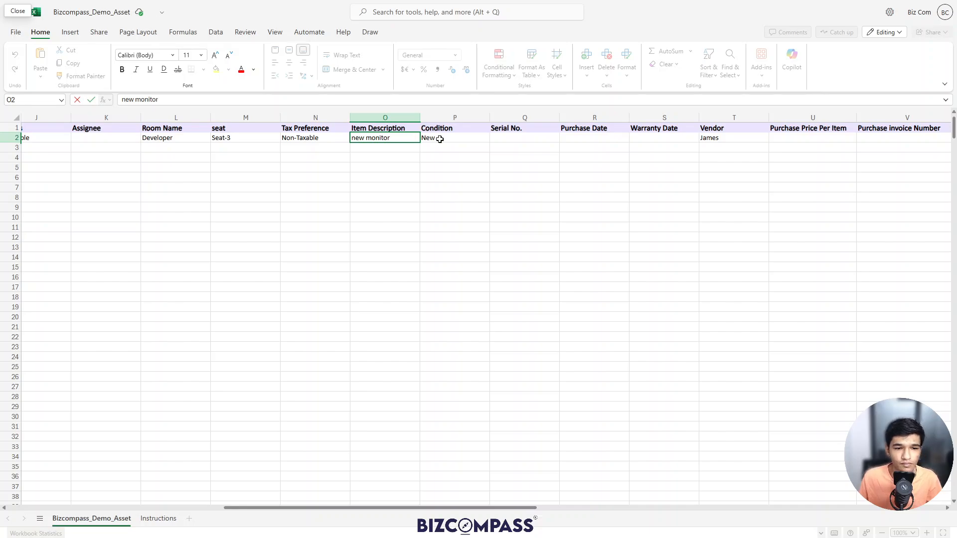
click(440, 139)
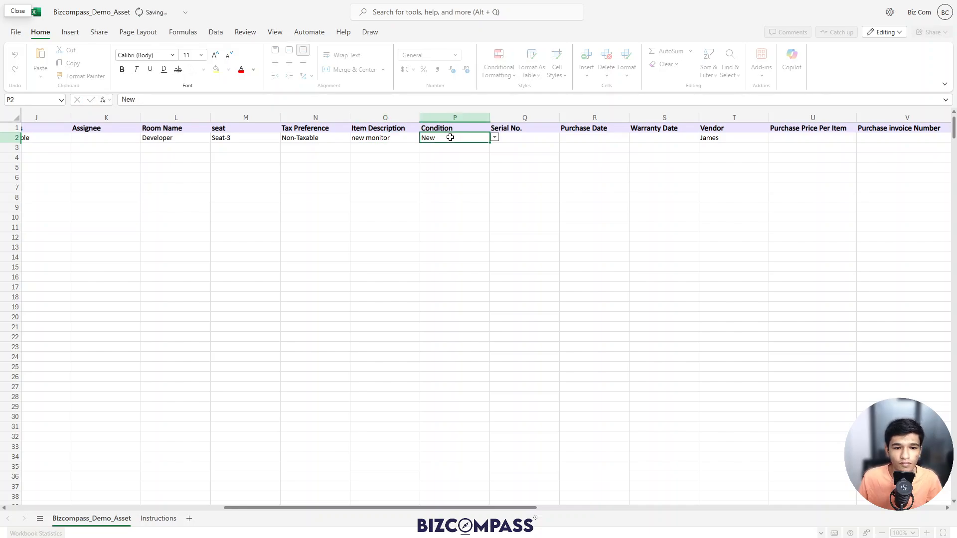
Check the Condition options and the remaining serial number, date, vendor and purchase columns, then return to the sheet's first columns.
click(495, 138)
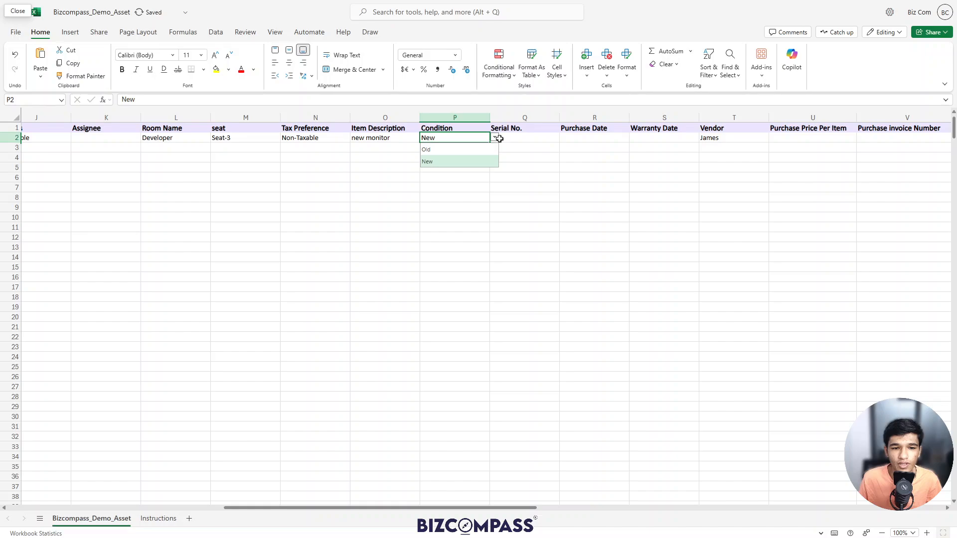
click(495, 138)
click(530, 141)
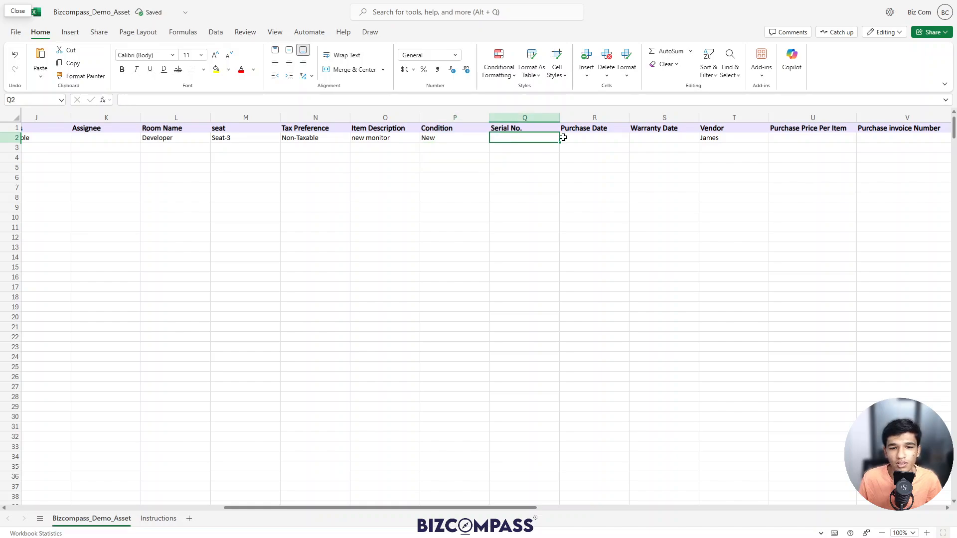
scroll(581, 137, right, 3)
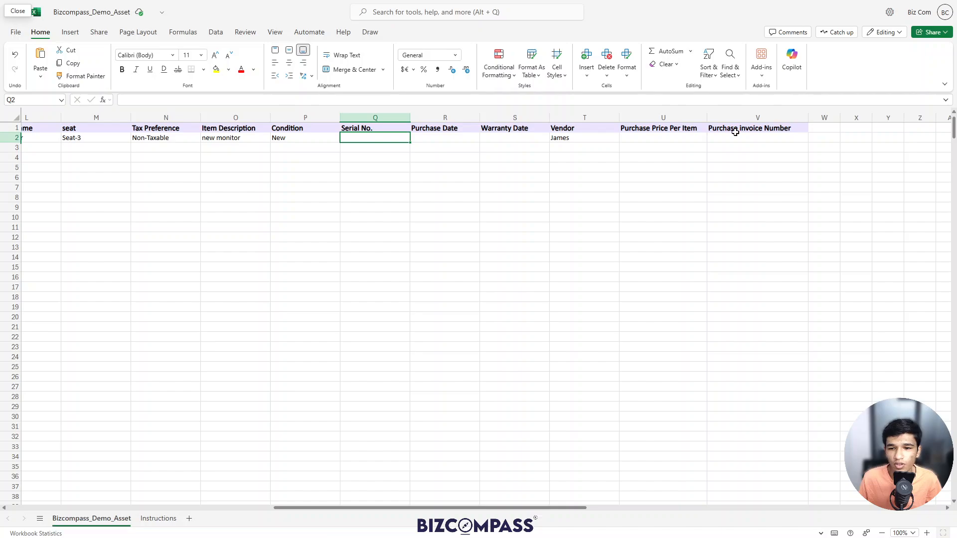
scroll(345, 218, left, 10)
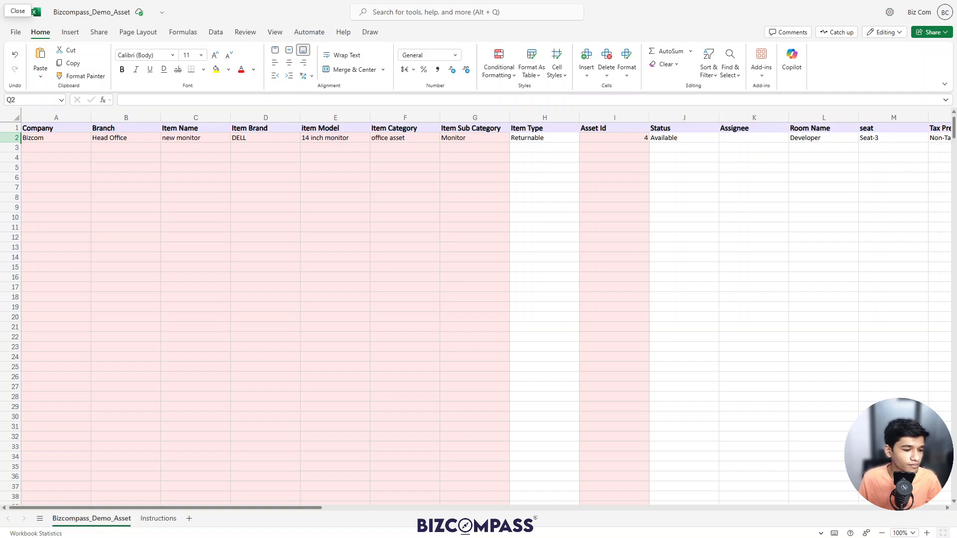
click(405, 287)
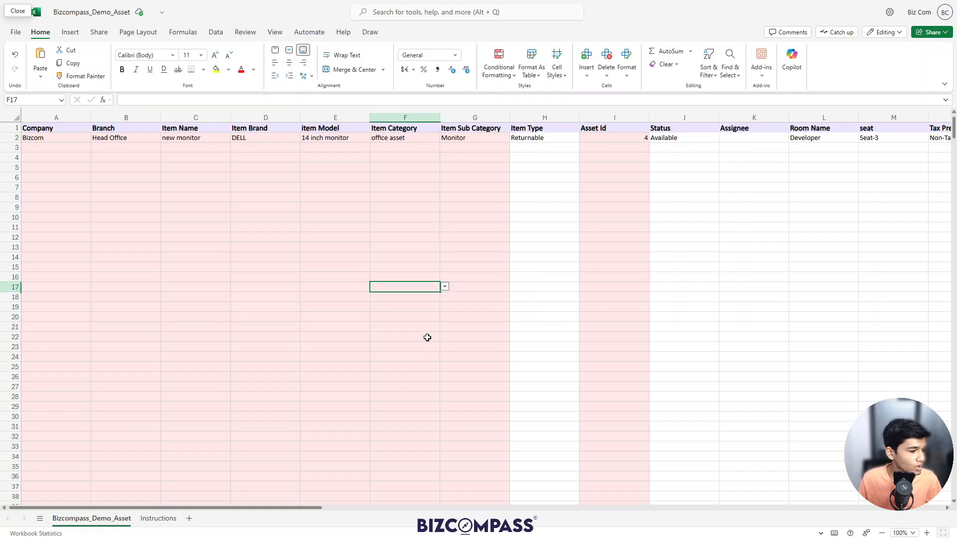
Switch back to Bizcompass and load Bizcompass_Demo_Asset.xlsx from Downloads as the Create Assets import file.
key(ctrl+Tab)
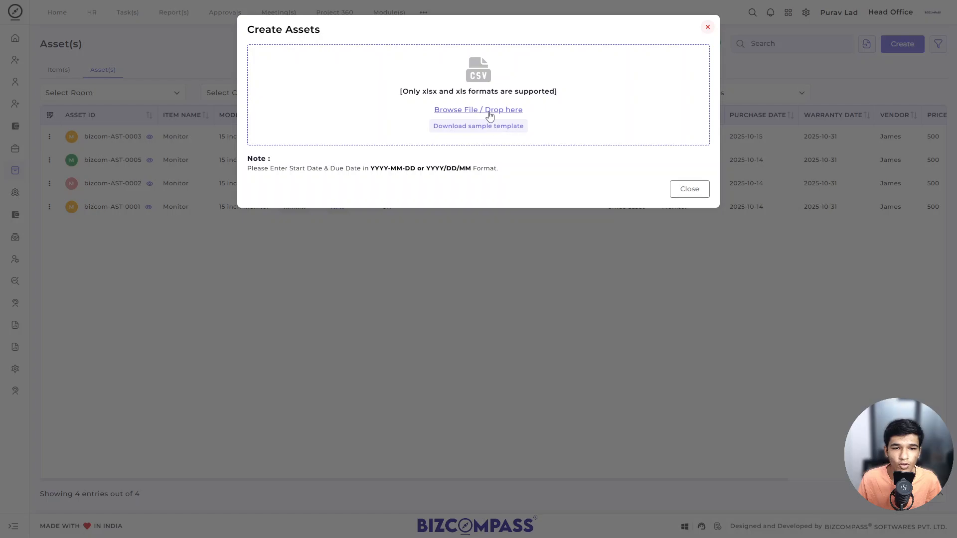
click(491, 115)
click(199, 84)
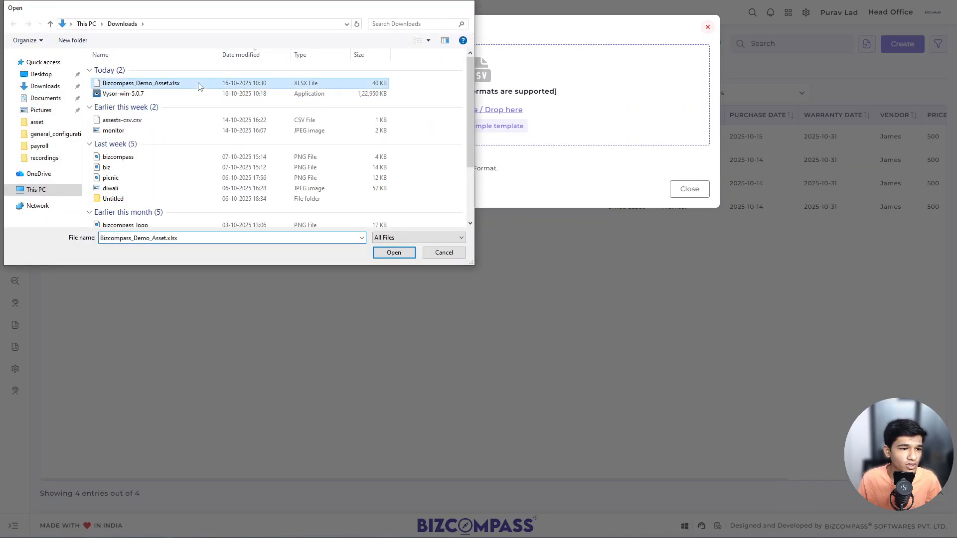
double_click(198, 85)
Preview the imported file's data across all columns, then create the assets with the given column mapping.
click(482, 199)
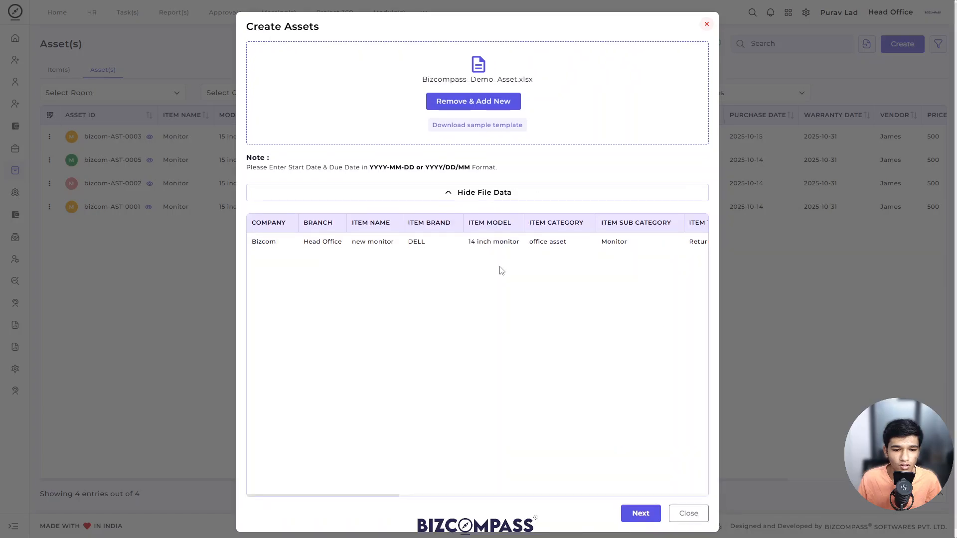
scroll(283, 235, right, 10)
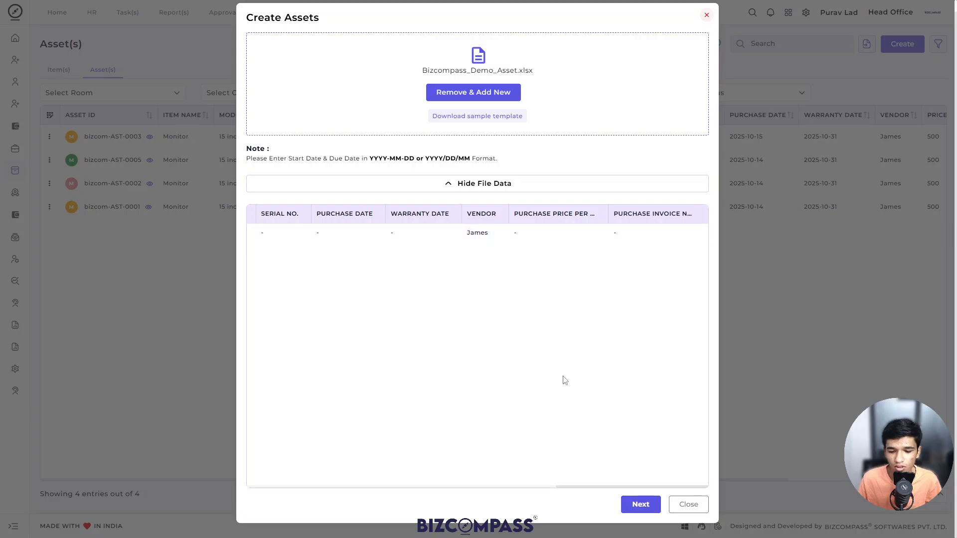
click(641, 504)
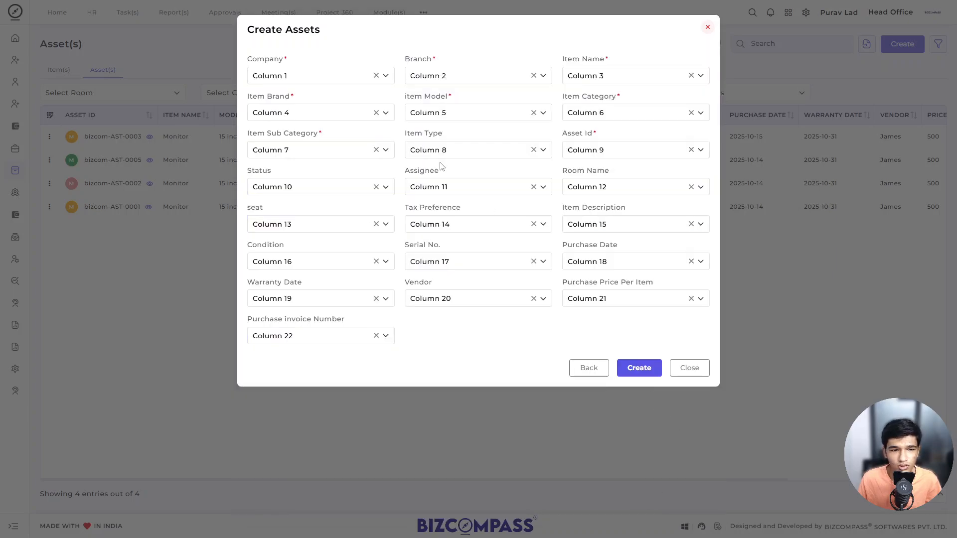
click(656, 371)
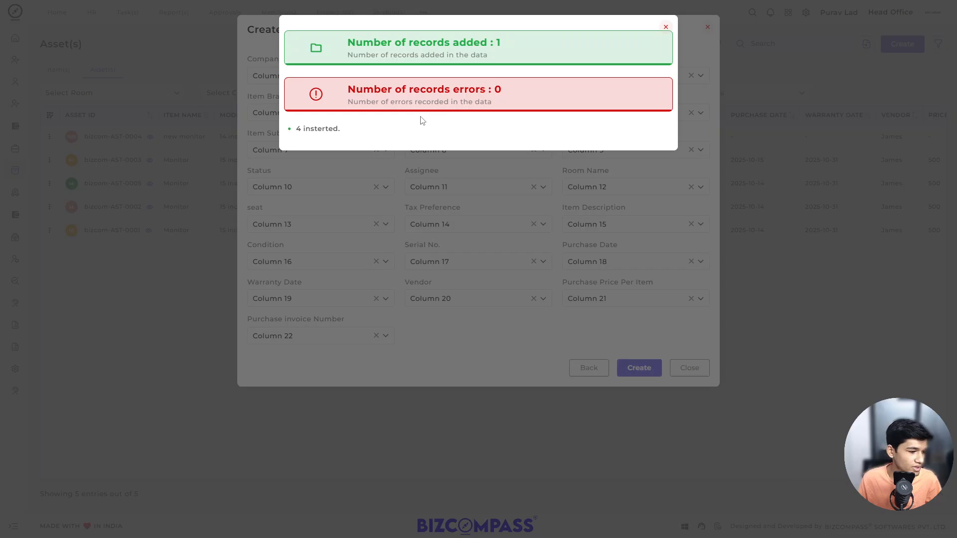
Switch to the Excel sheet and recheck the monitor's values across row 2.
key(ctrl+Tab)
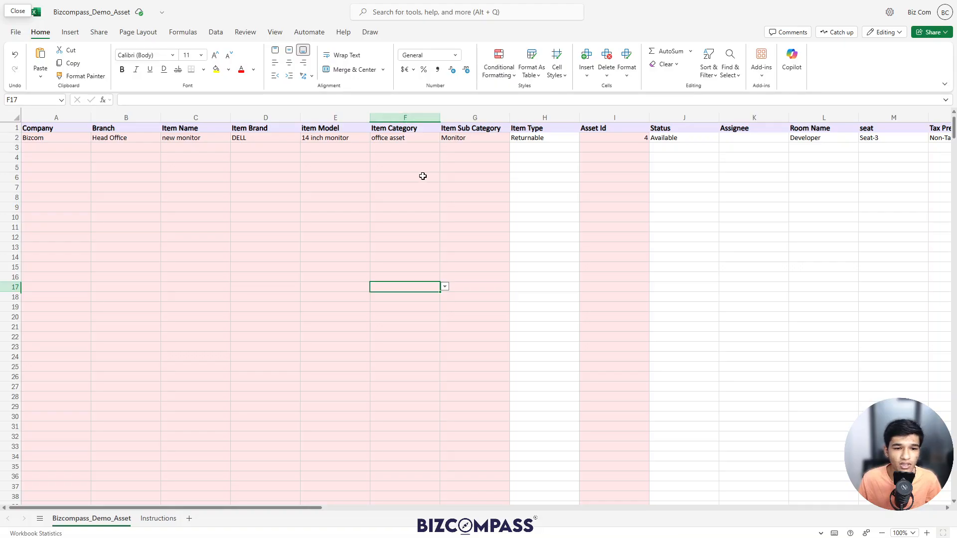
click(428, 137)
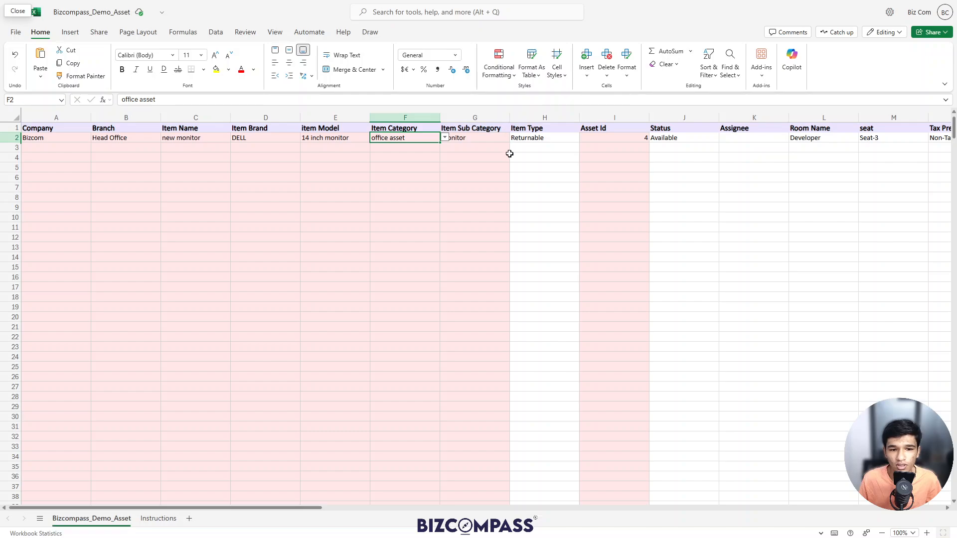
scroll(508, 154, right, 3)
scroll(500, 157, right, 5)
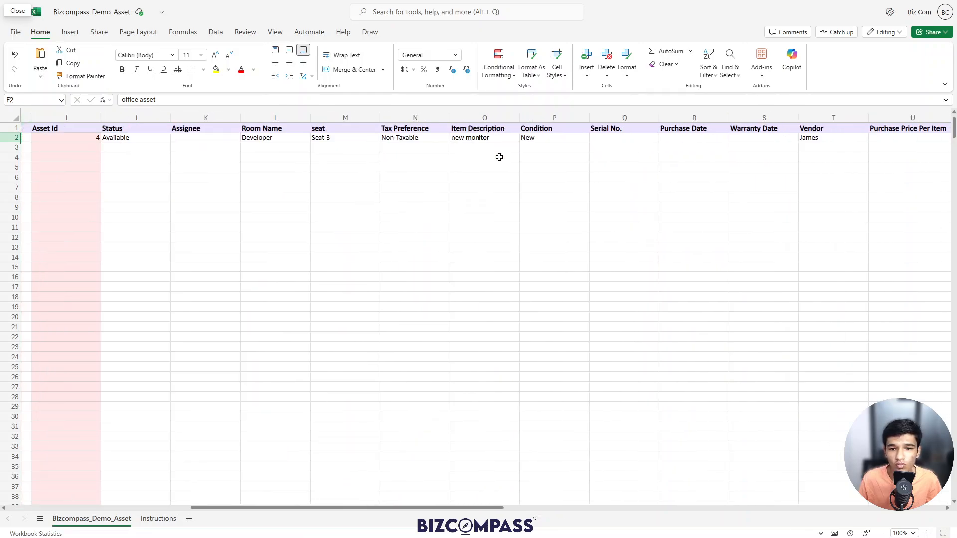
scroll(500, 157, left, 8)
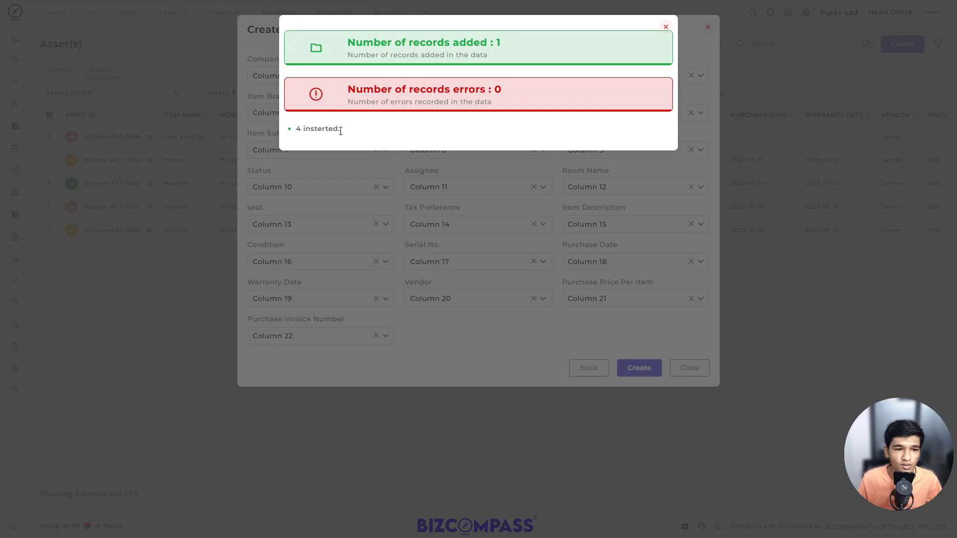
Review the import summary and close it to return to the asset list.
drag(343, 132, 311, 130)
click(343, 139)
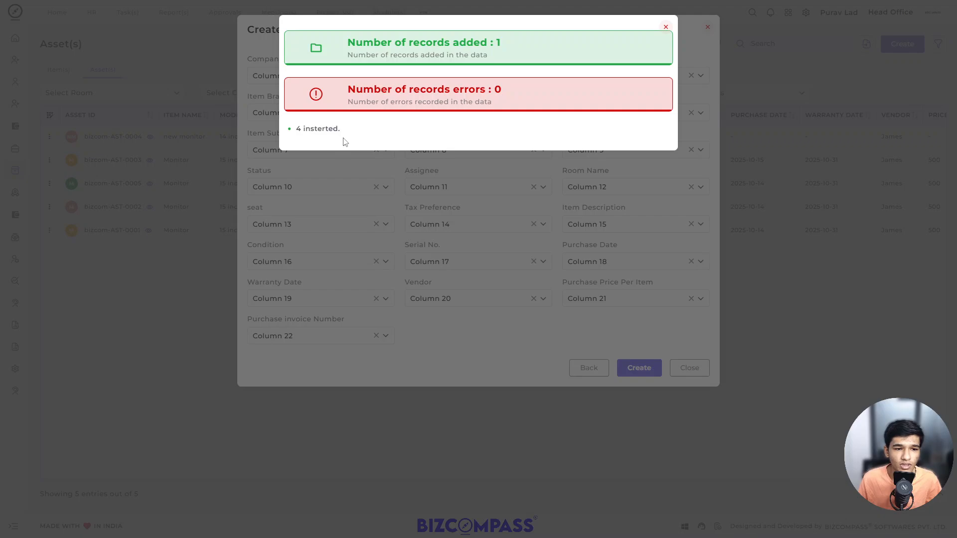
click(666, 26)
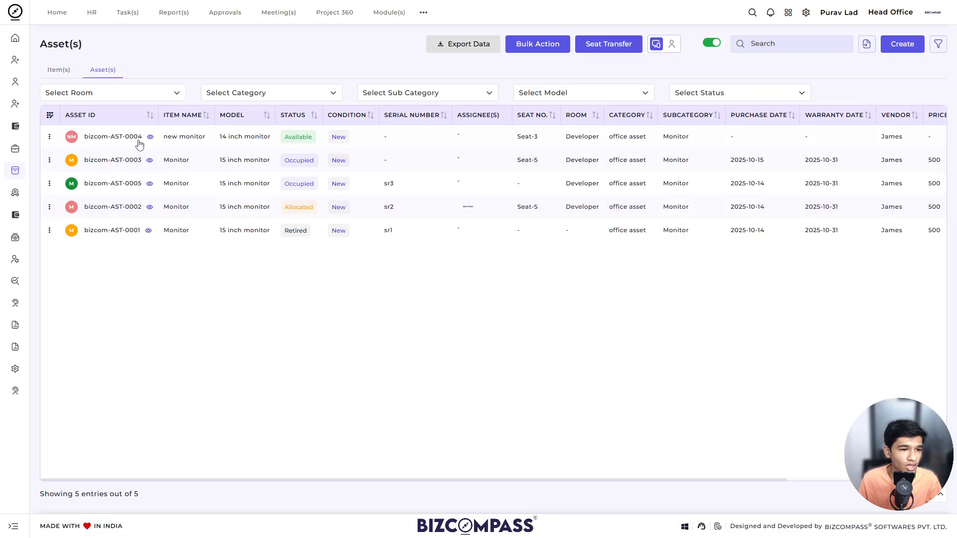
Inspect the details of asset bizcom-AST-0004, including its model, and close them.
drag(143, 137, 112, 138)
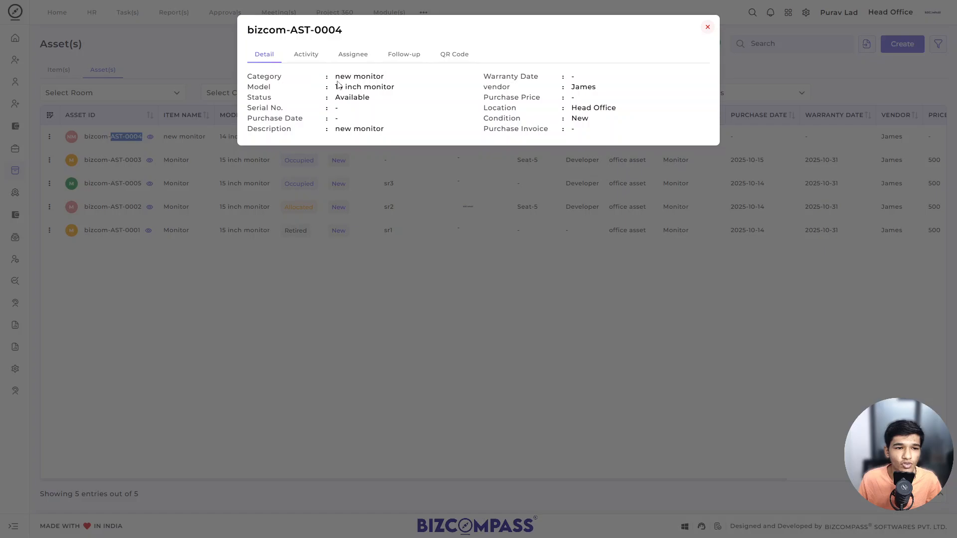
mouse_move(337, 82)
mouse_down()
mouse_move(385, 80)
mouse_move(327, 87)
mouse_up()
click(390, 83)
click(343, 87)
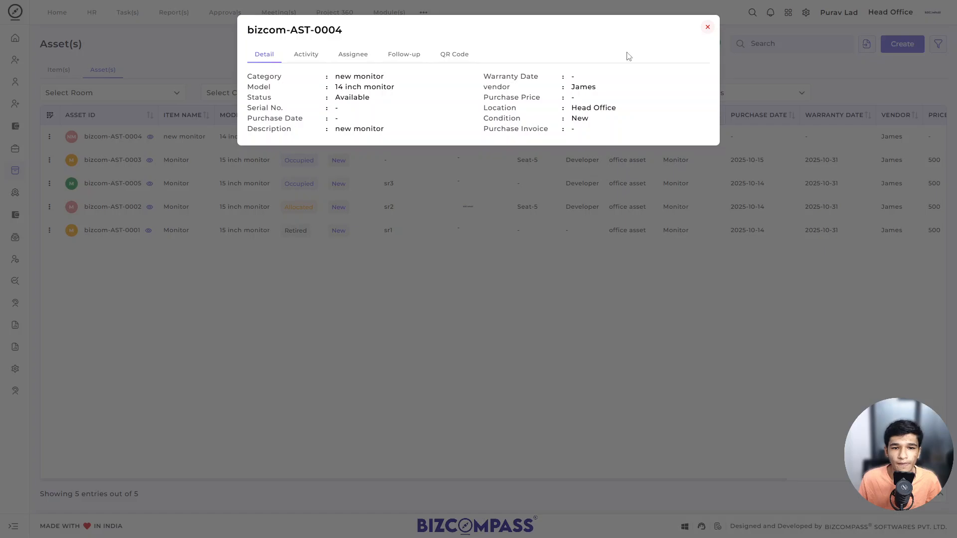
click(708, 27)
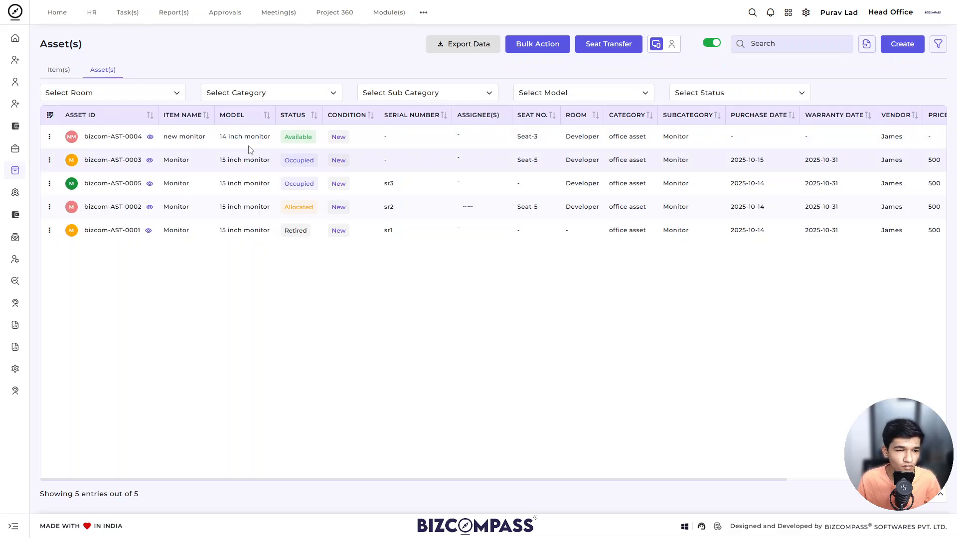
Show the item list, look at the Item Category and Item Sub Category fields of the item creation form, and close the form.
click(59, 69)
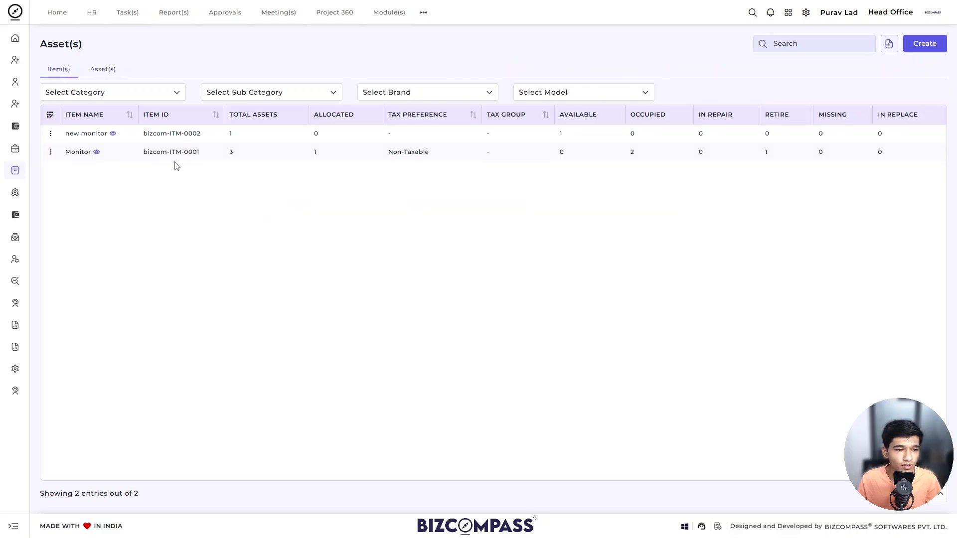
click(916, 53)
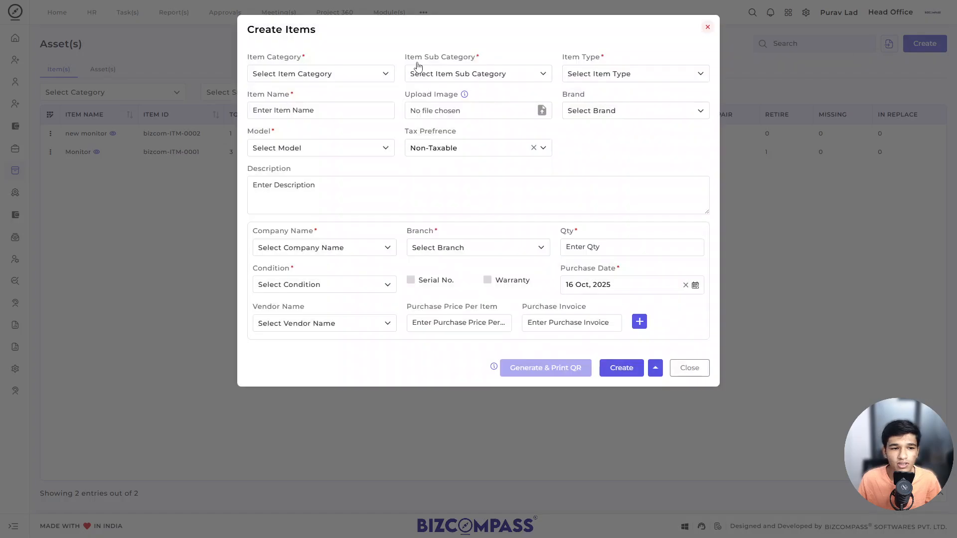
click(331, 78)
click(342, 81)
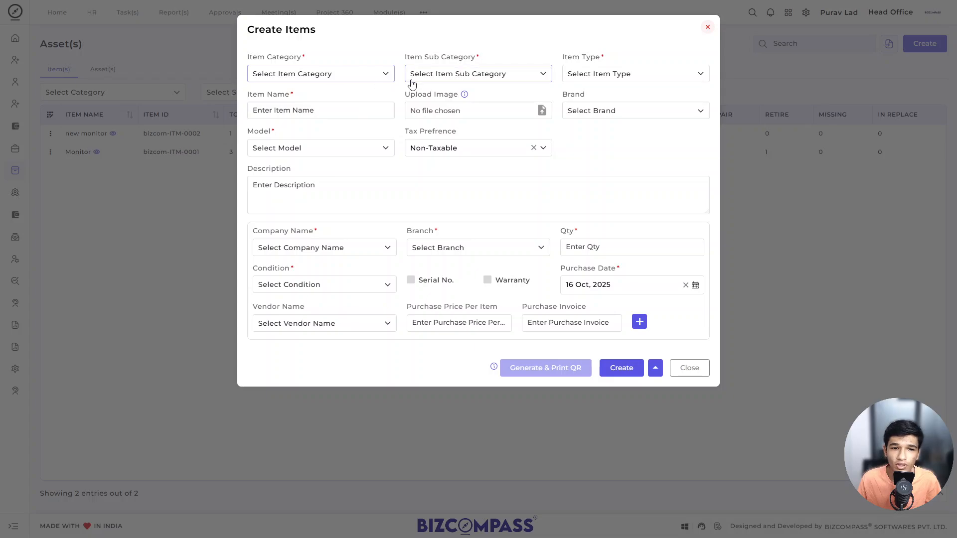
click(432, 77)
click(432, 77)
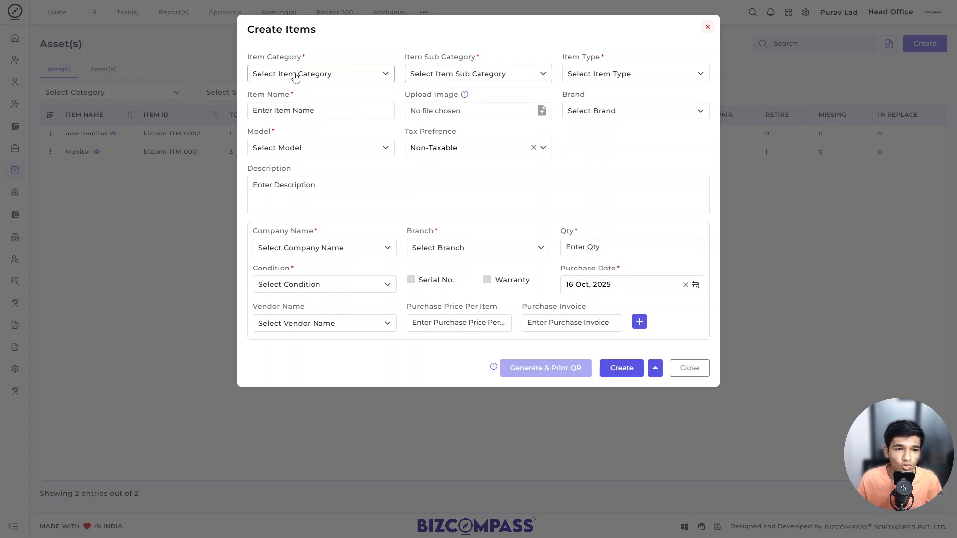
click(294, 76)
click(295, 77)
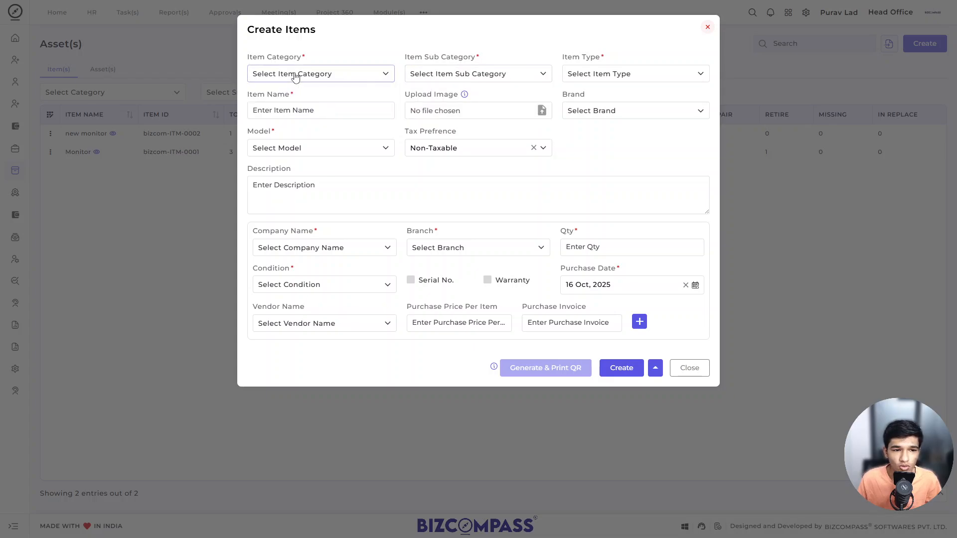
click(707, 26)
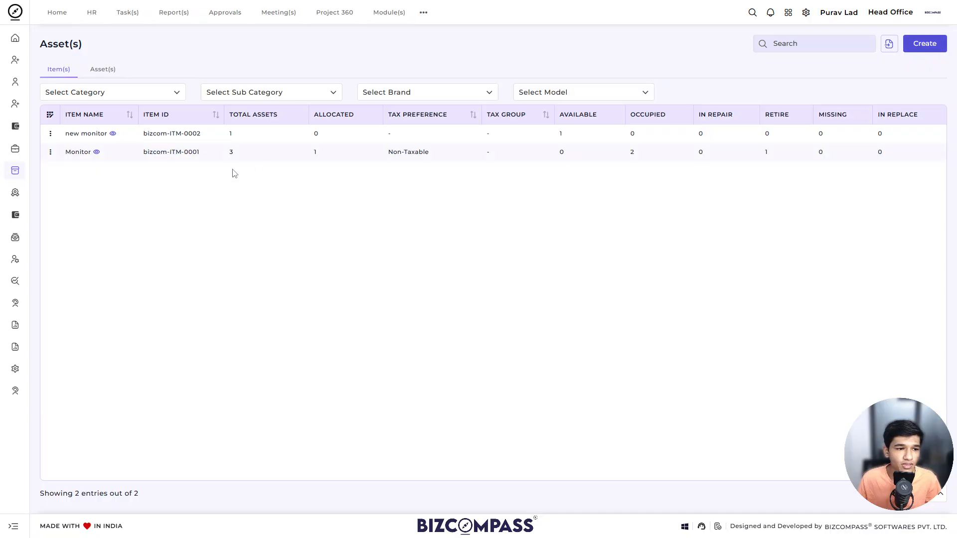
View the list of assets belonging to the Monitor item and close it.
click(97, 153)
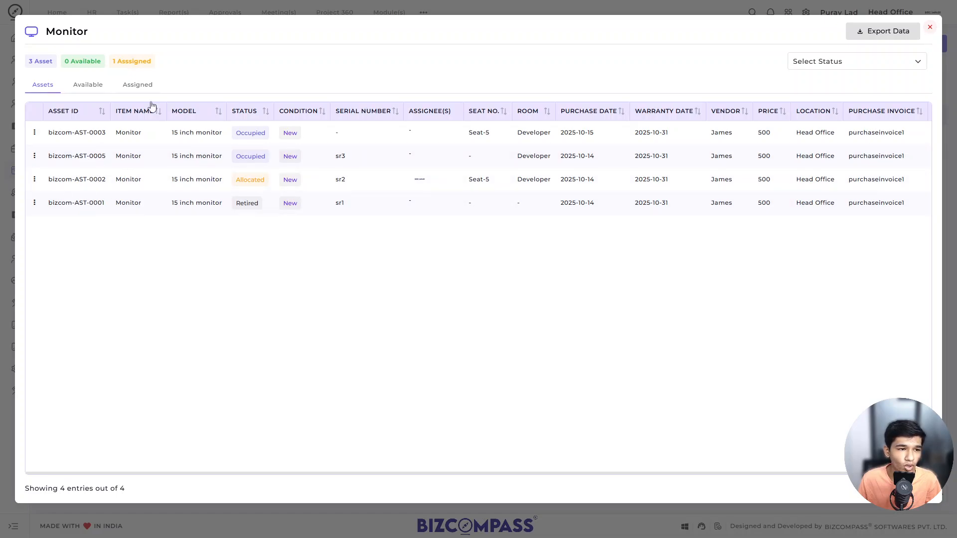
click(930, 28)
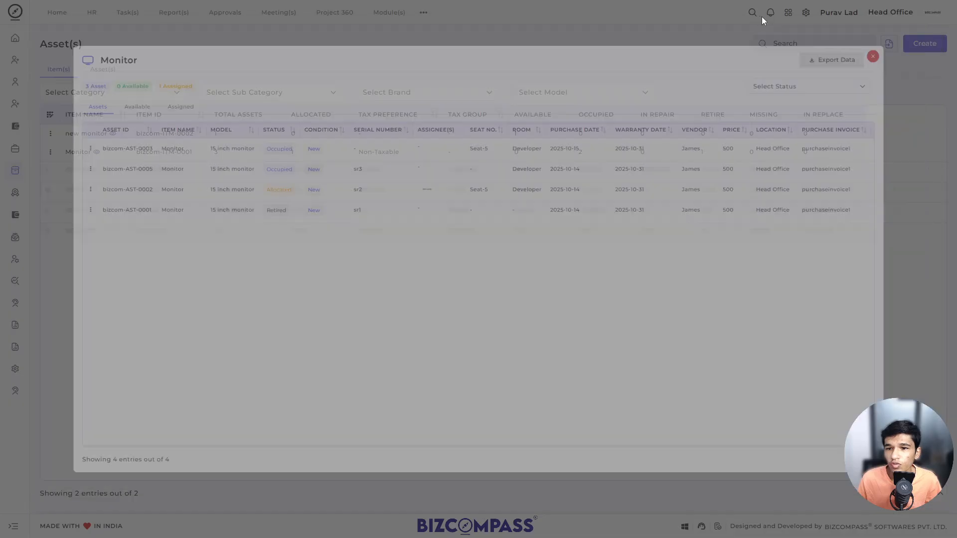
Search the application's menu for "begi" and open the Beginning Asset Stock page.
click(753, 12)
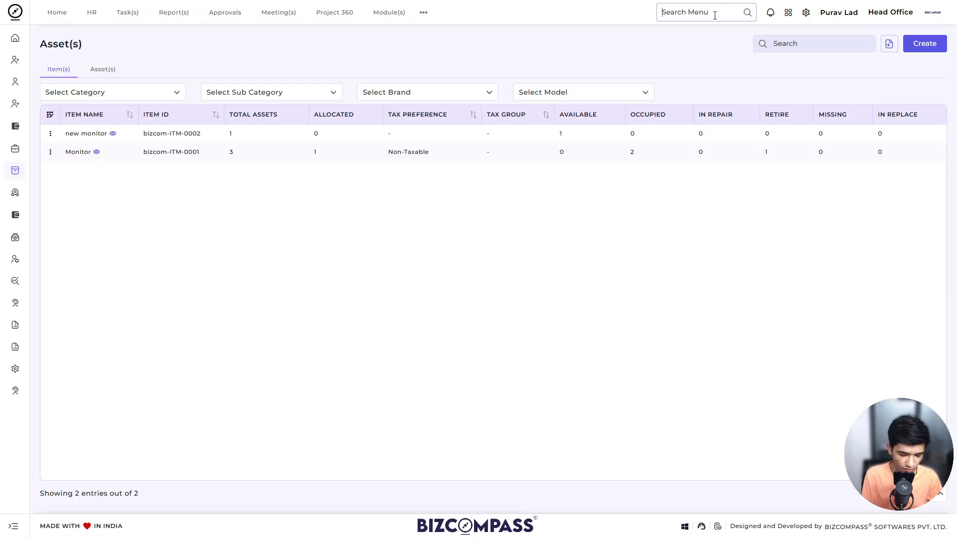
text(begi)
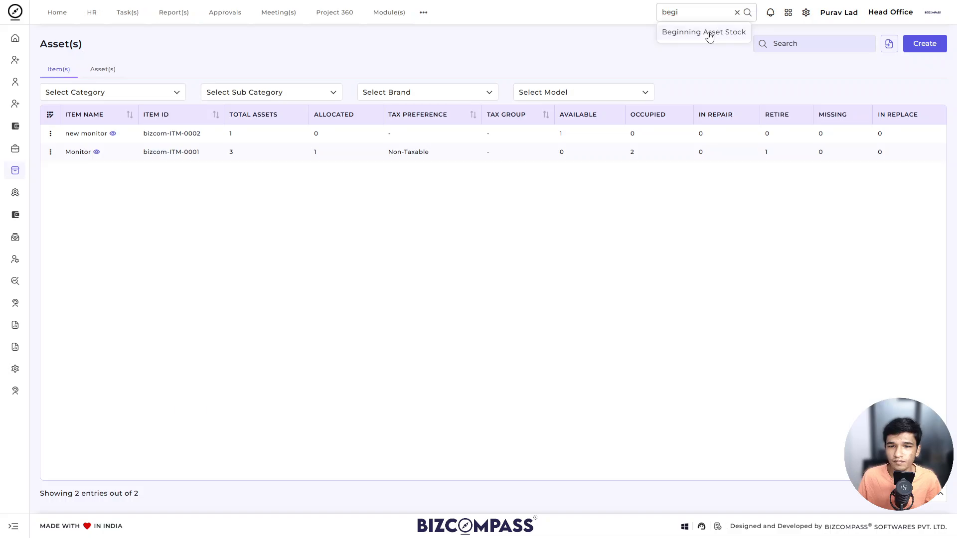
click(709, 33)
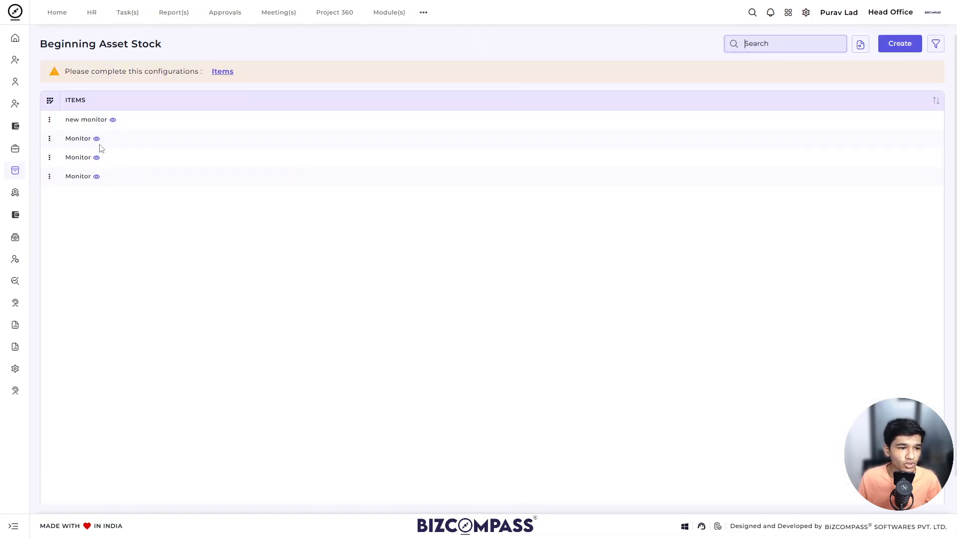
click(227, 74)
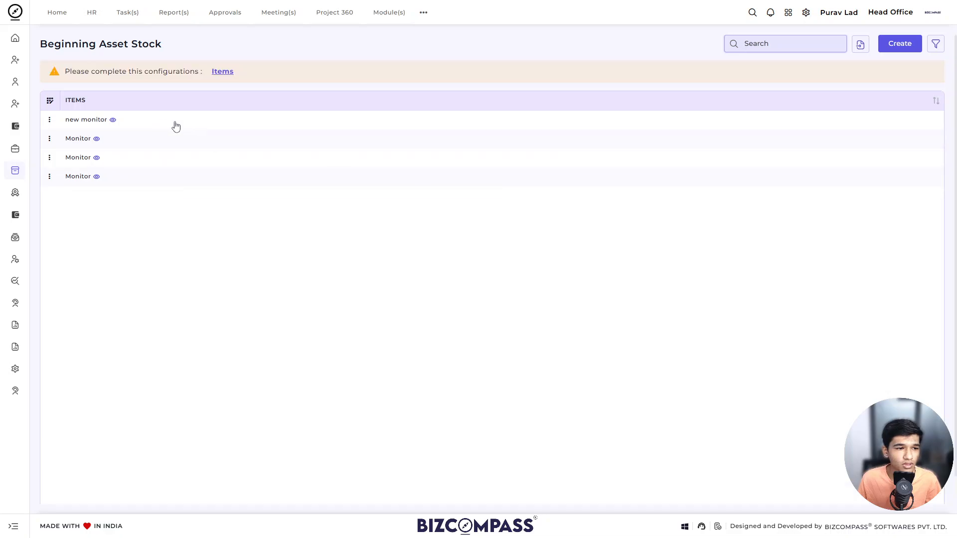
Start a new beginning asset stock entry for the Monitor item with company Bizcom and branch Head Office.
click(900, 44)
click(356, 65)
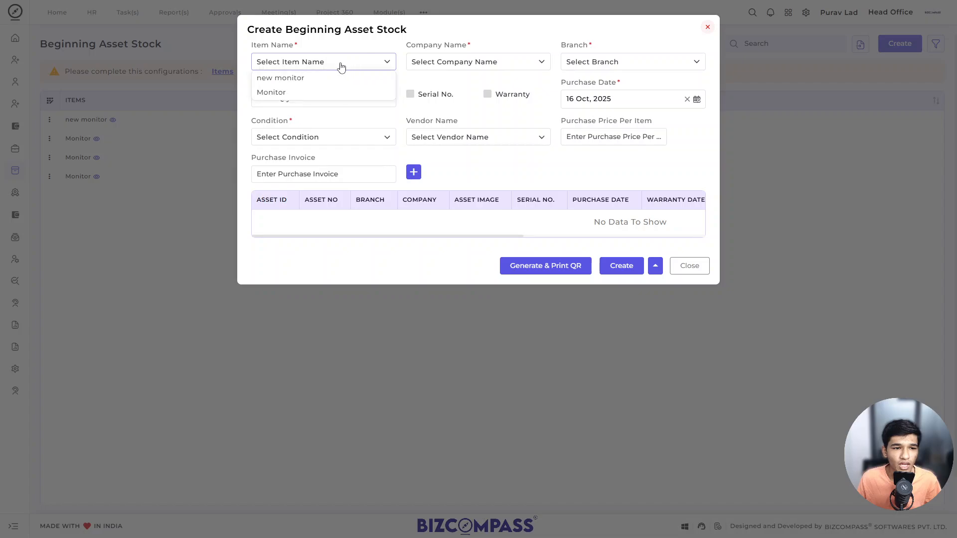
click(303, 93)
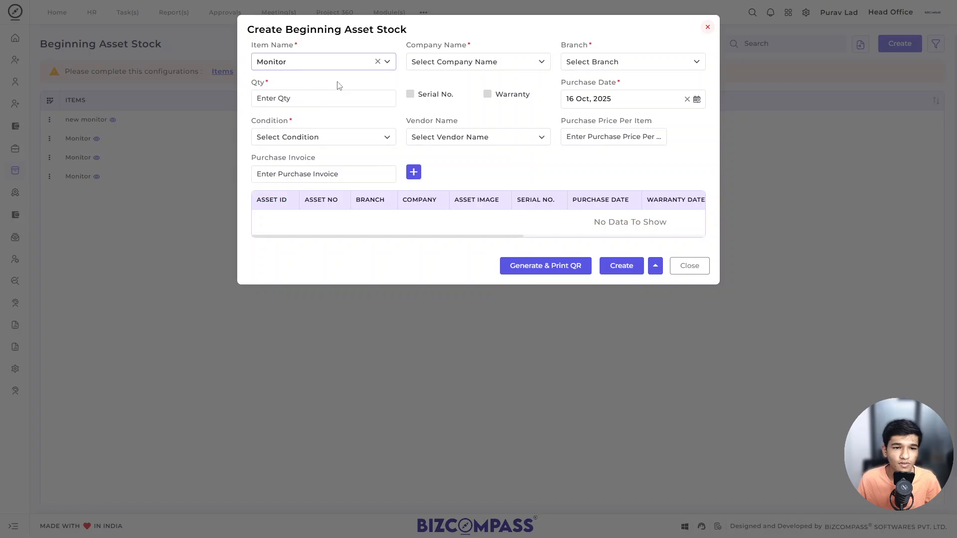
click(439, 62)
click(440, 78)
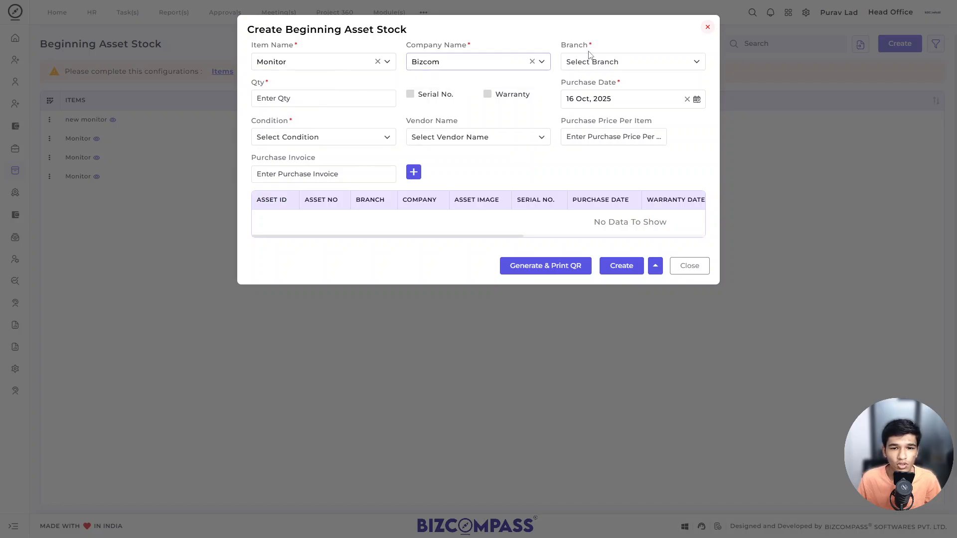
click(581, 63)
click(595, 94)
Set the stock entry's quantity to 2 and its condition to New.
click(339, 103)
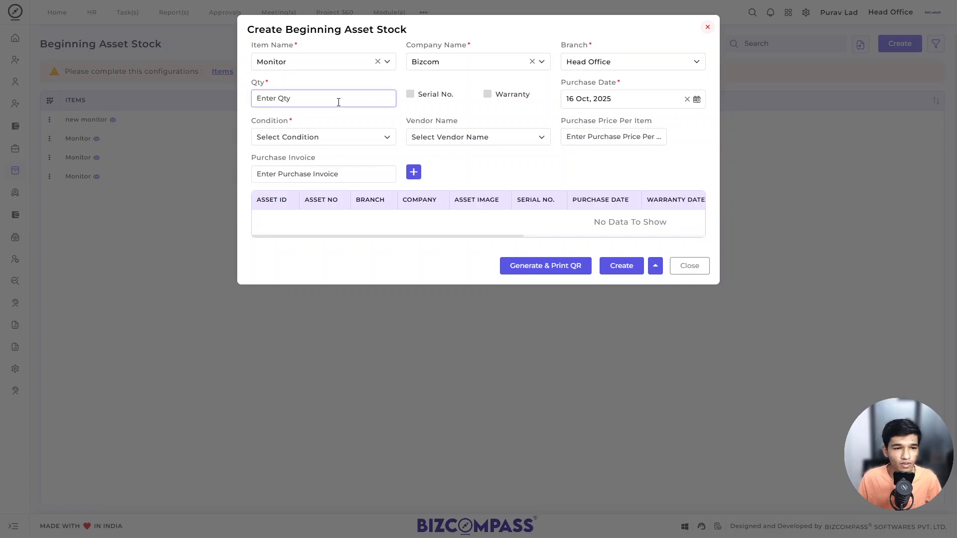
text(2)
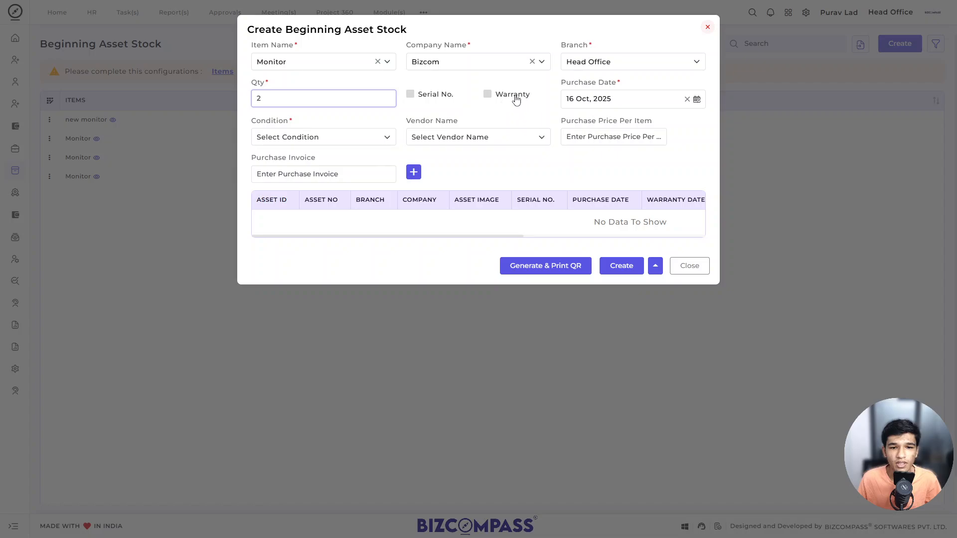
click(367, 144)
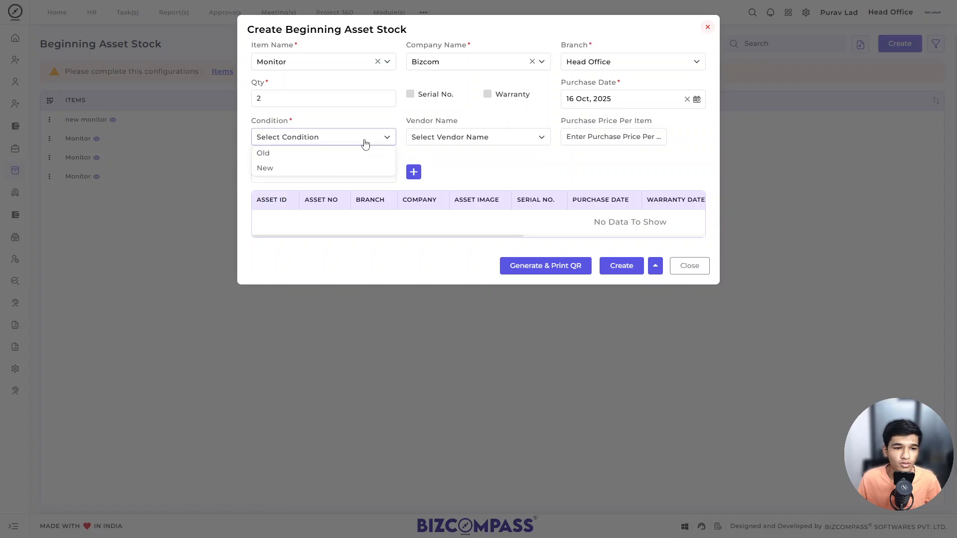
click(293, 159)
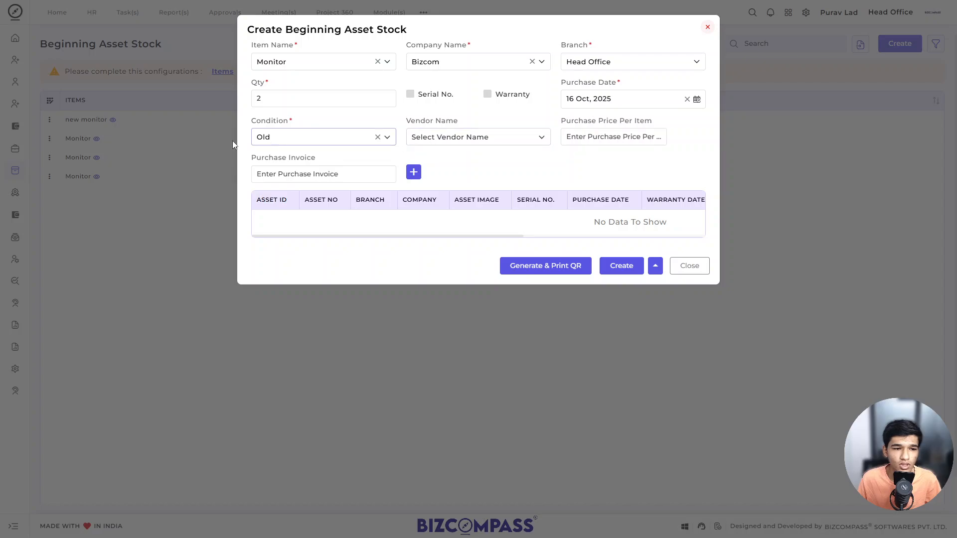
click(287, 142)
click(265, 168)
Choose the listed vendor, set the purchase price per item to 500, and enter purchaseinvoice2 as the purchase invoice.
click(462, 137)
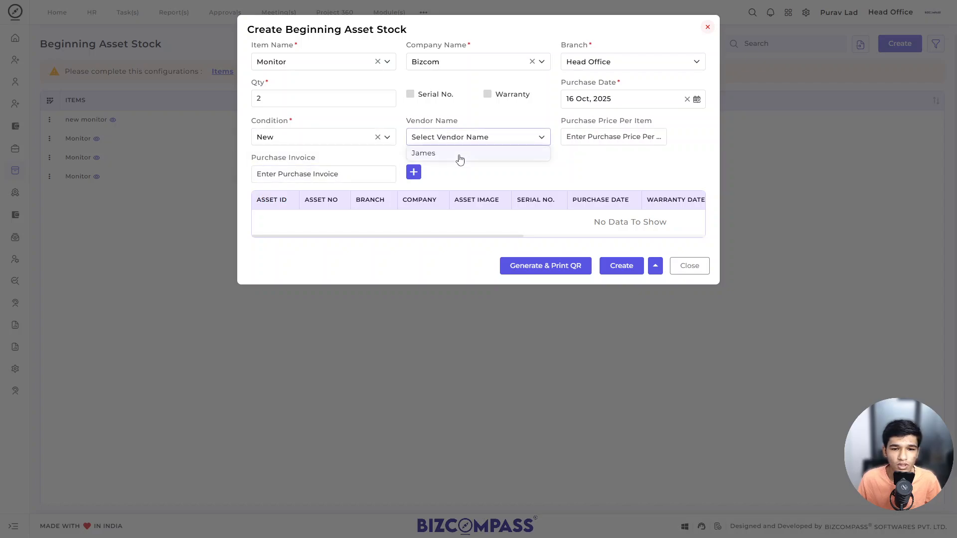
click(421, 151)
click(638, 136)
text(500)
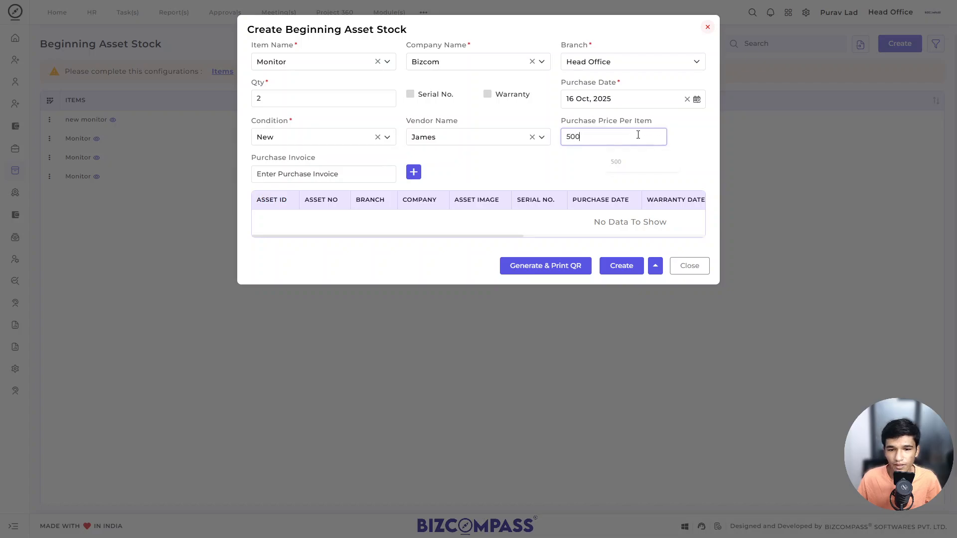
click(338, 174)
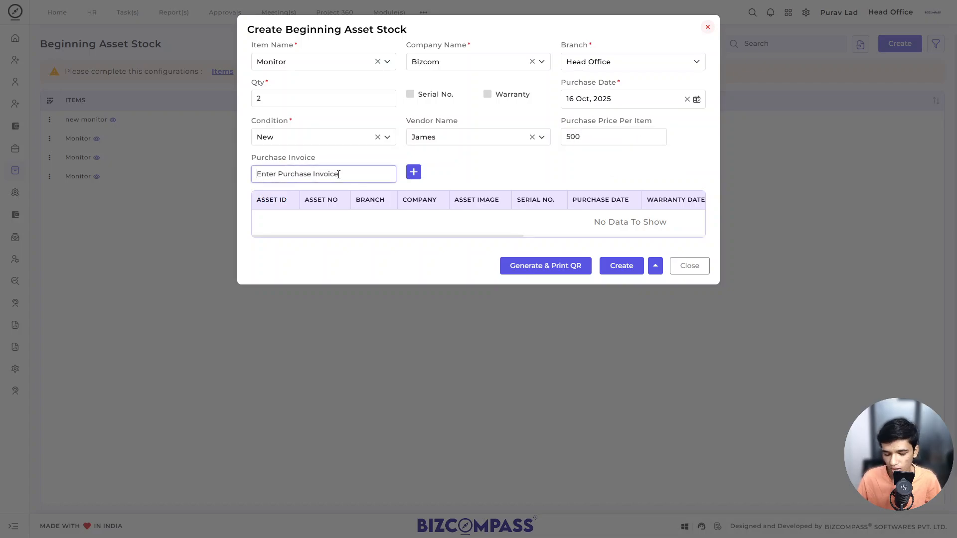
text(purchaseinvoice2)
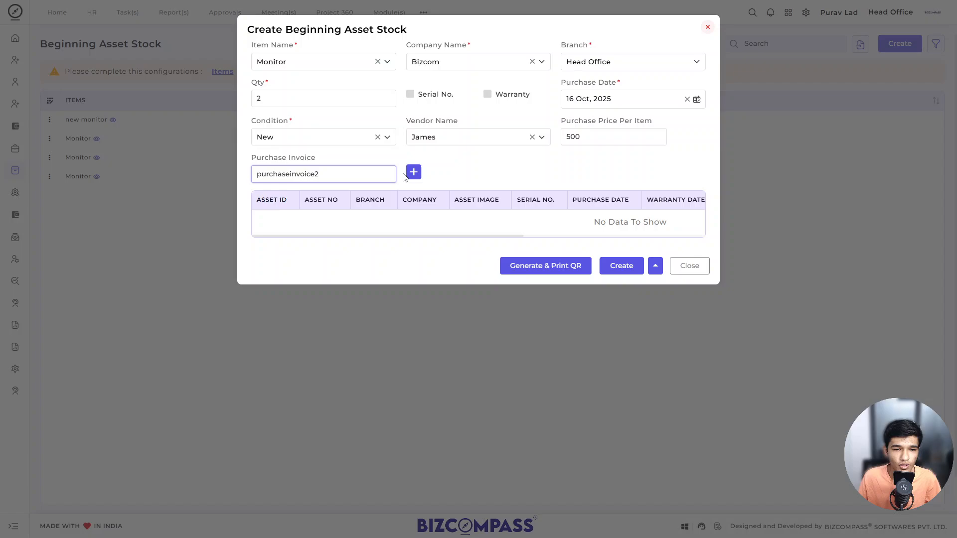
Add the entered monitors to the asset table, review their rows, and create the beginning asset stock.
click(413, 173)
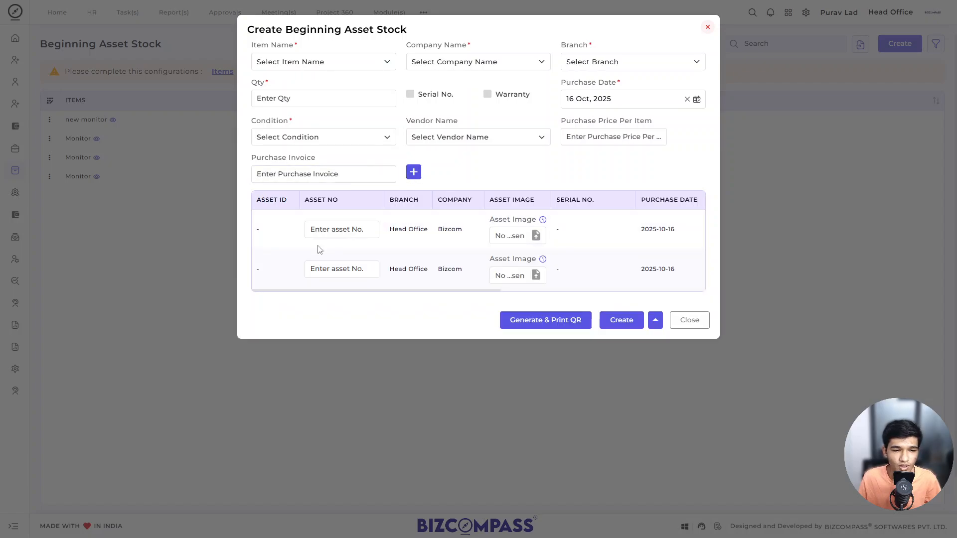
scroll(442, 218, right, 1)
scroll(443, 221, left, 1)
scroll(442, 220, right, 3)
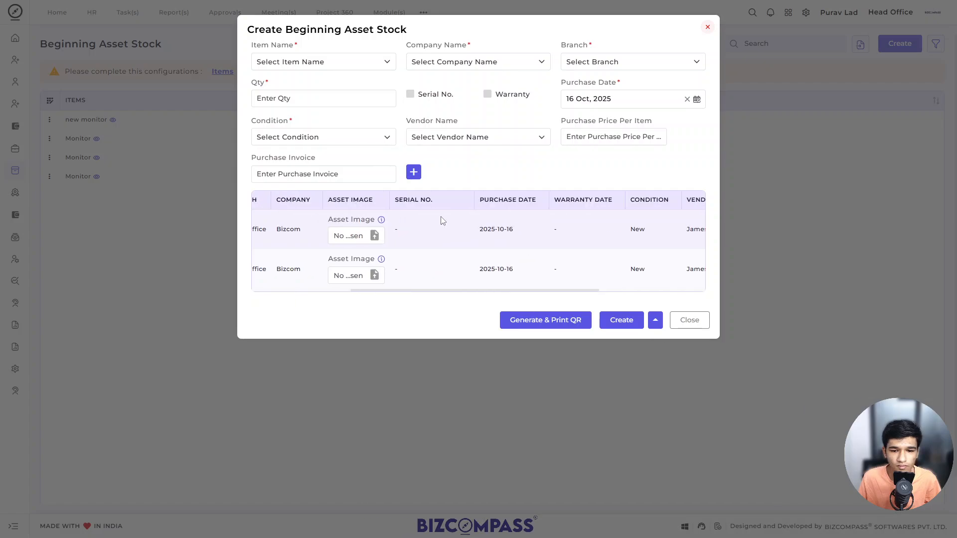
scroll(442, 220, left, 3)
click(622, 320)
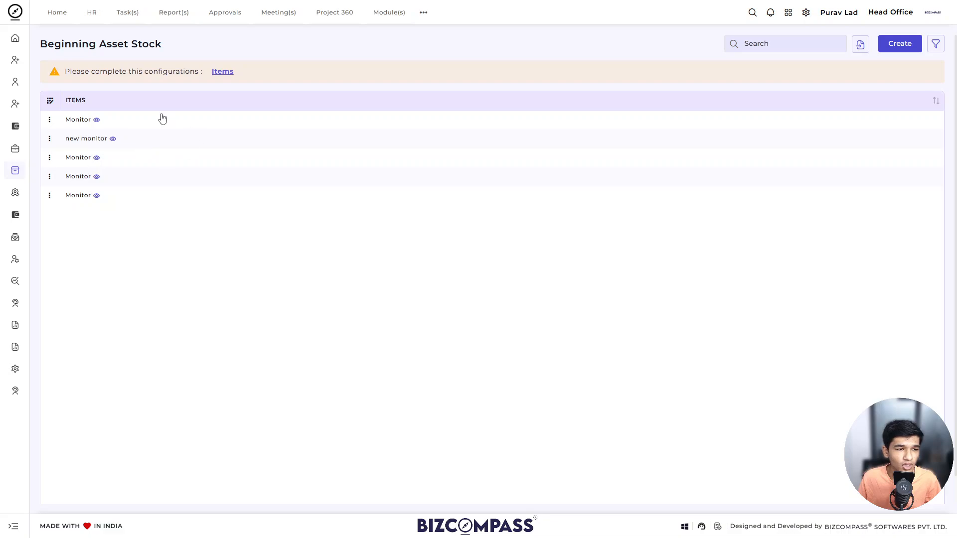
Search the application's menu for "items" and open the Items page.
click(753, 14)
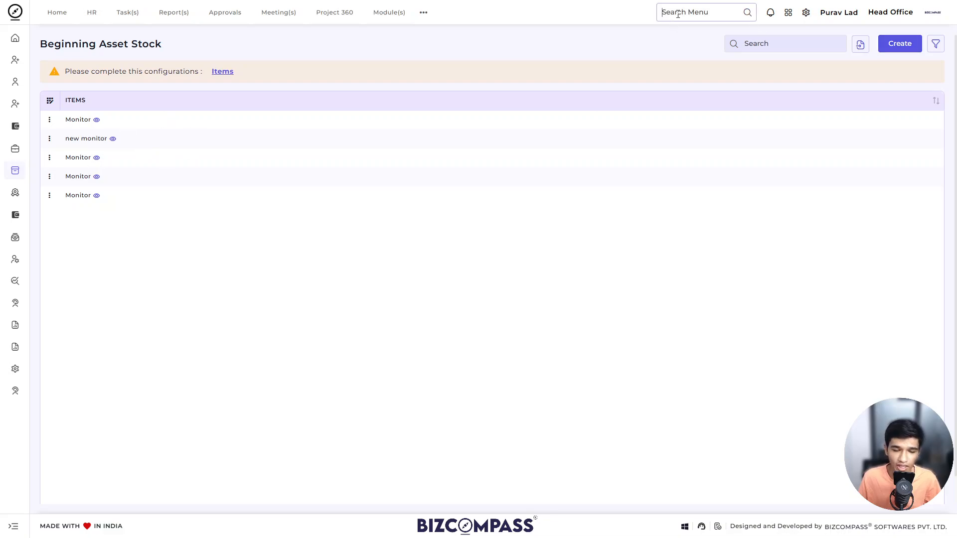
text(items)
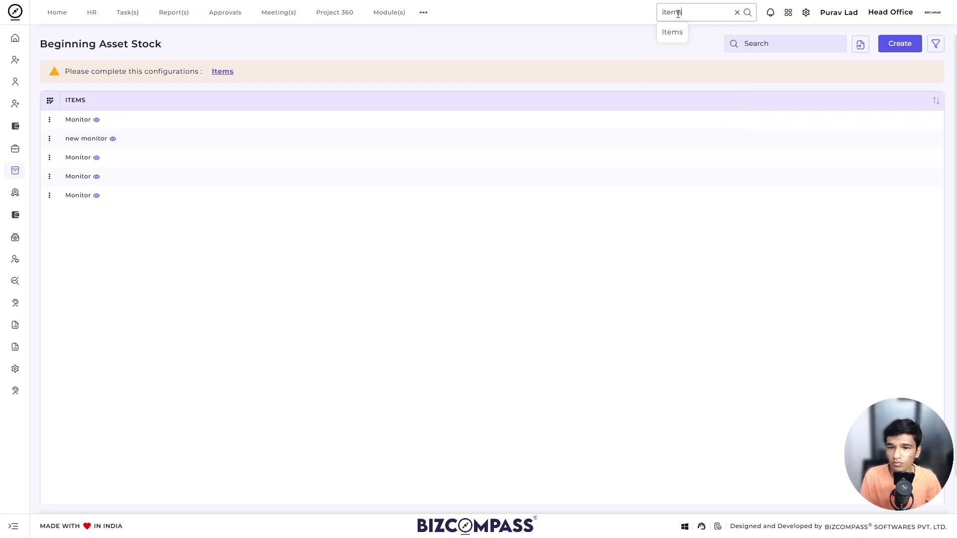
click(678, 32)
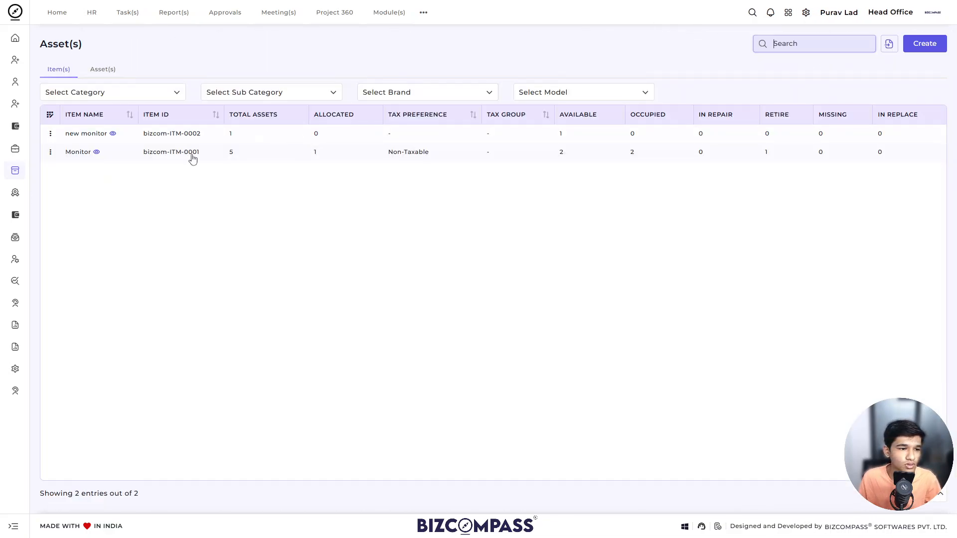
View the Monitor item's assets, look through the status filter options, and close the asset list.
click(97, 152)
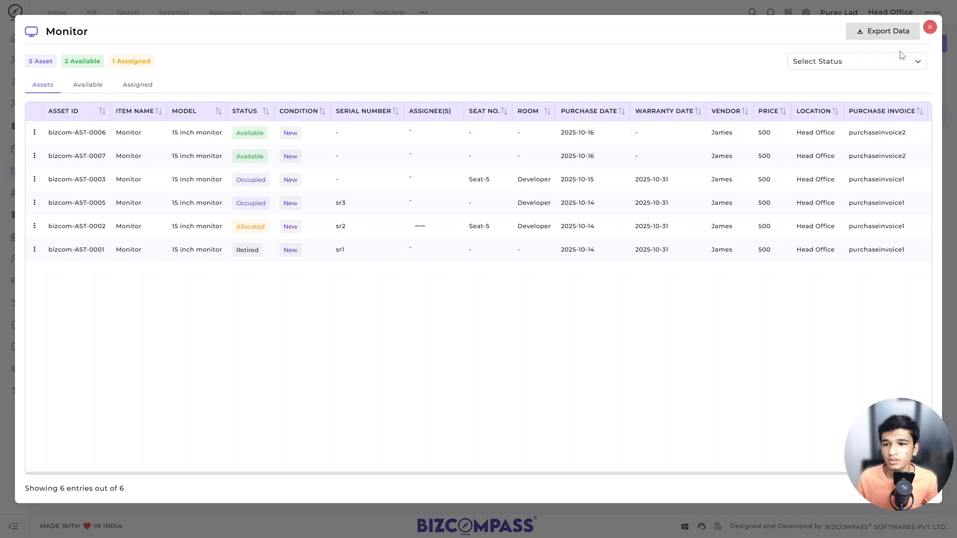
click(885, 68)
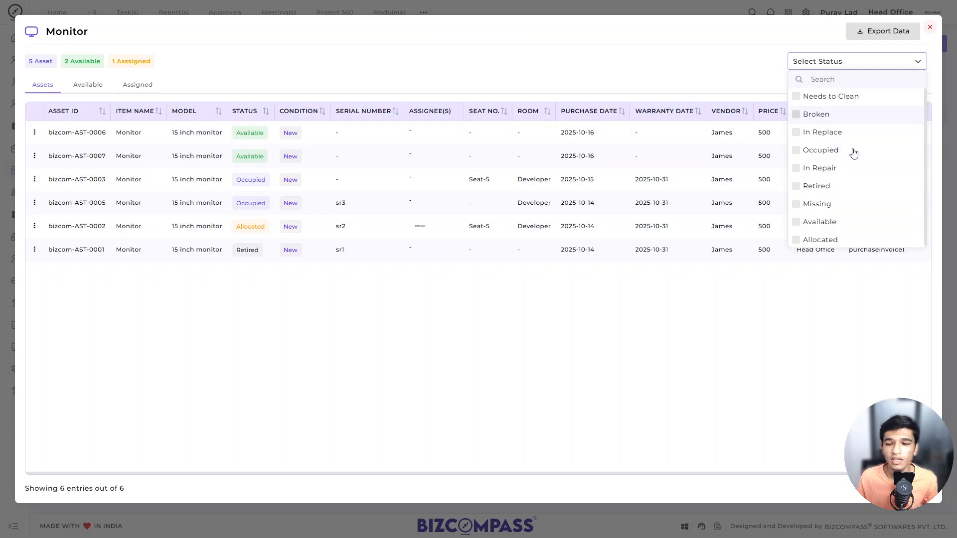
click(909, 64)
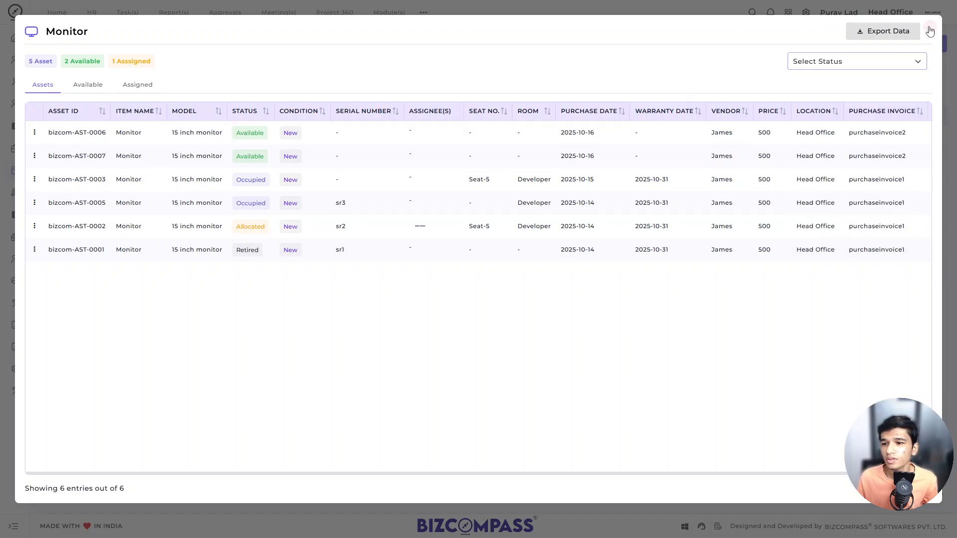
click(930, 29)
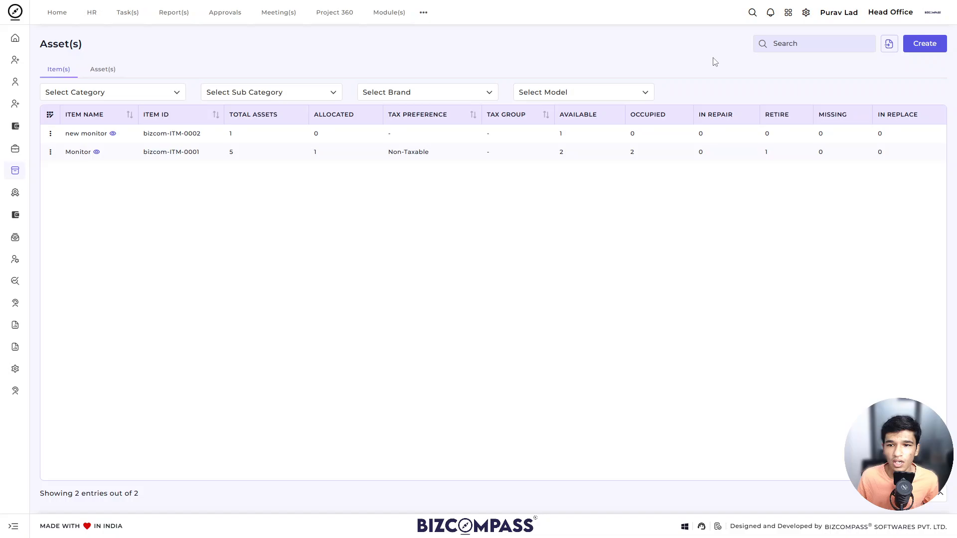
Search the application's menu for "vaca" and open the vacant seats page.
click(752, 12)
text(vaca)
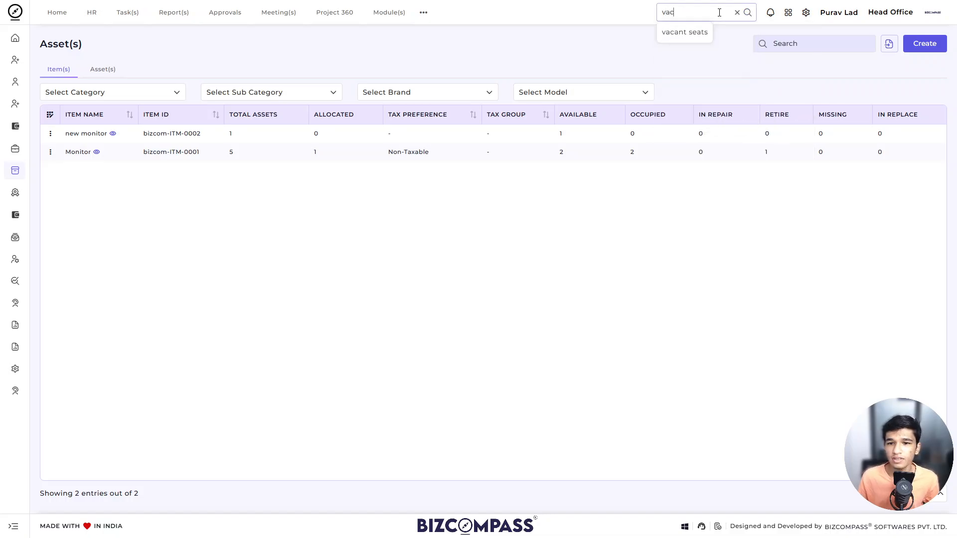
click(685, 32)
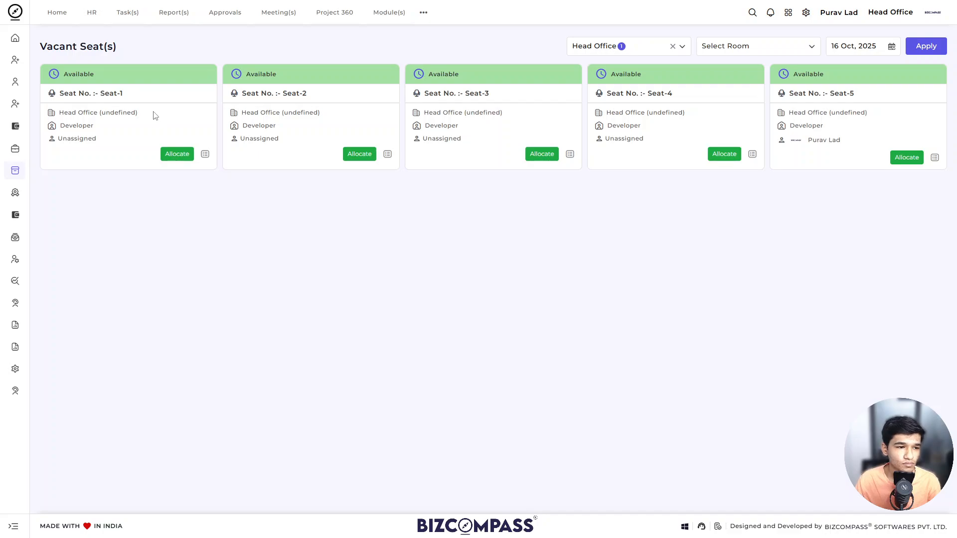
Open the seat allocation form for Seat-1, look at its Candidate Name options, and close the form.
click(187, 158)
click(408, 70)
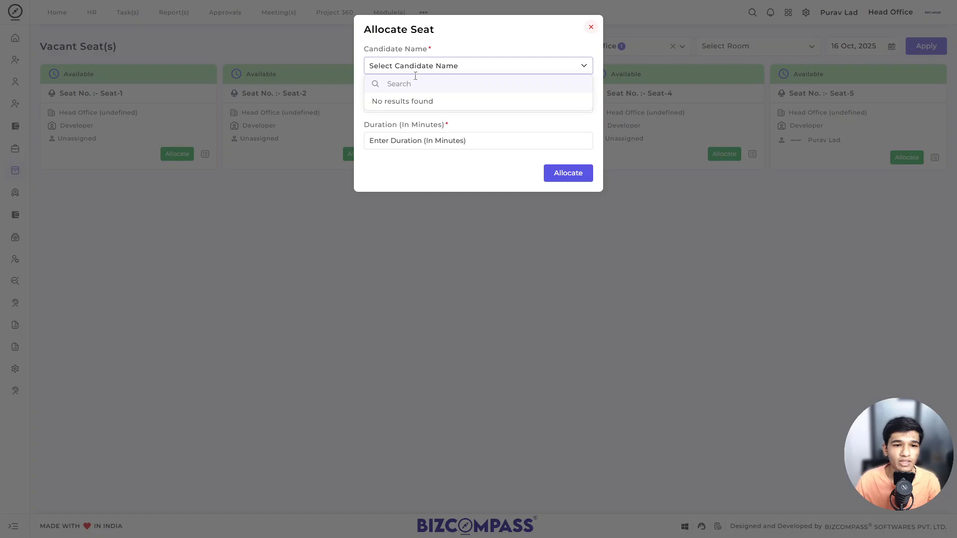
click(427, 70)
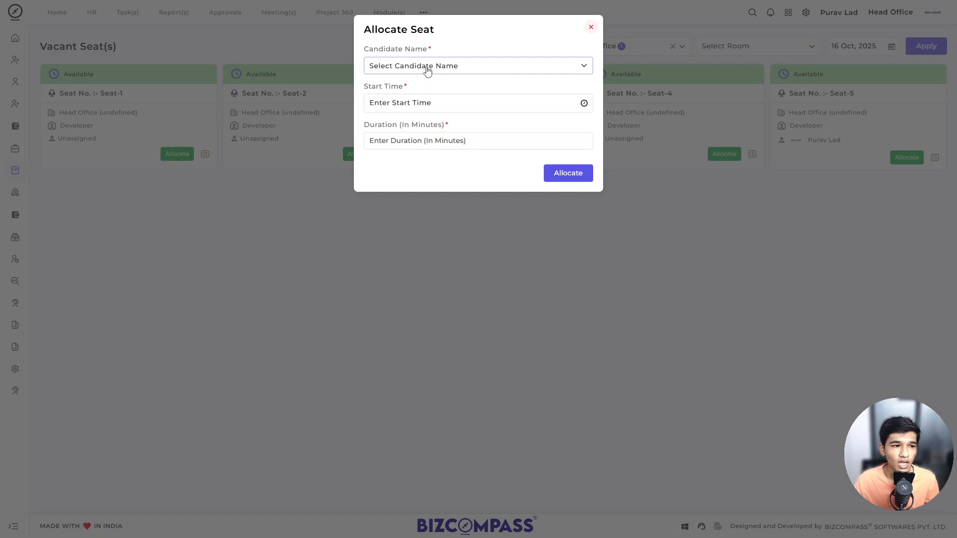
click(418, 65)
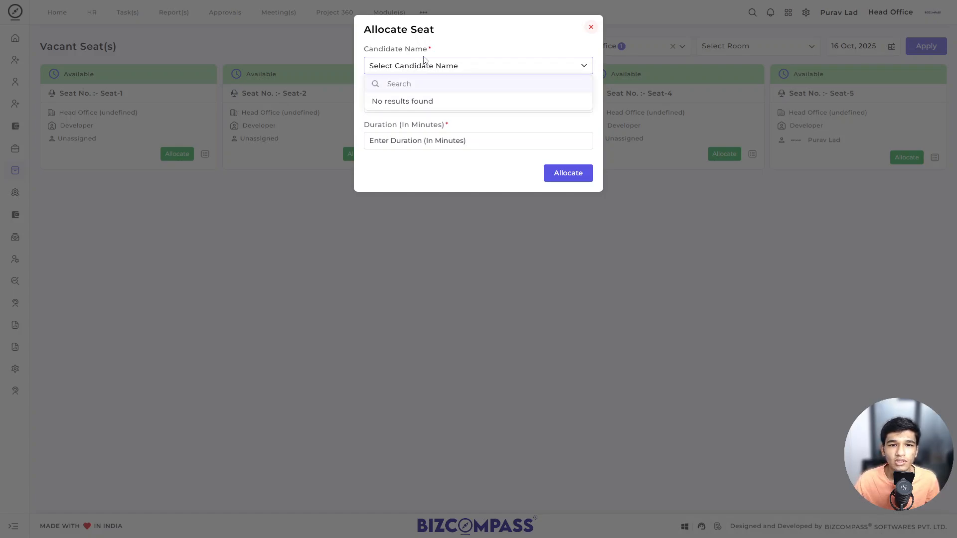
click(424, 73)
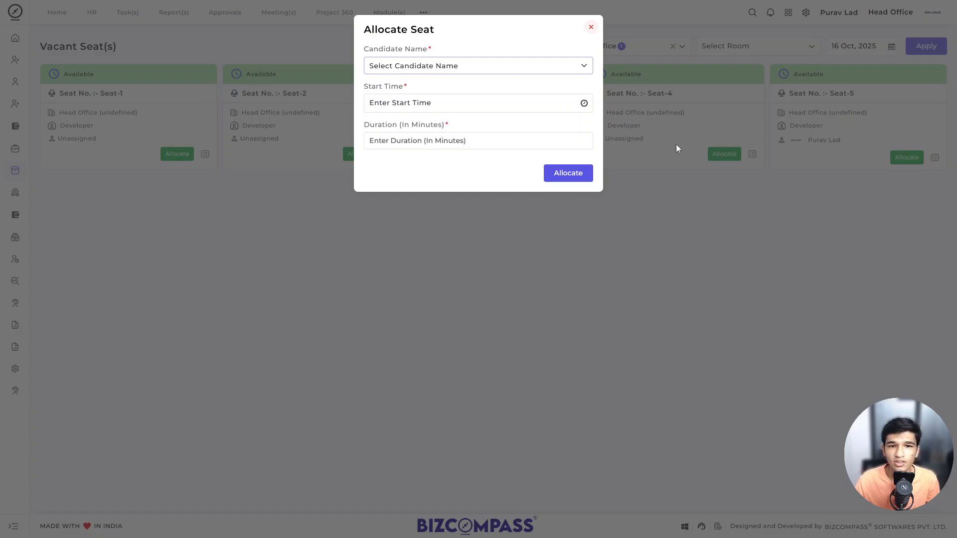
click(590, 27)
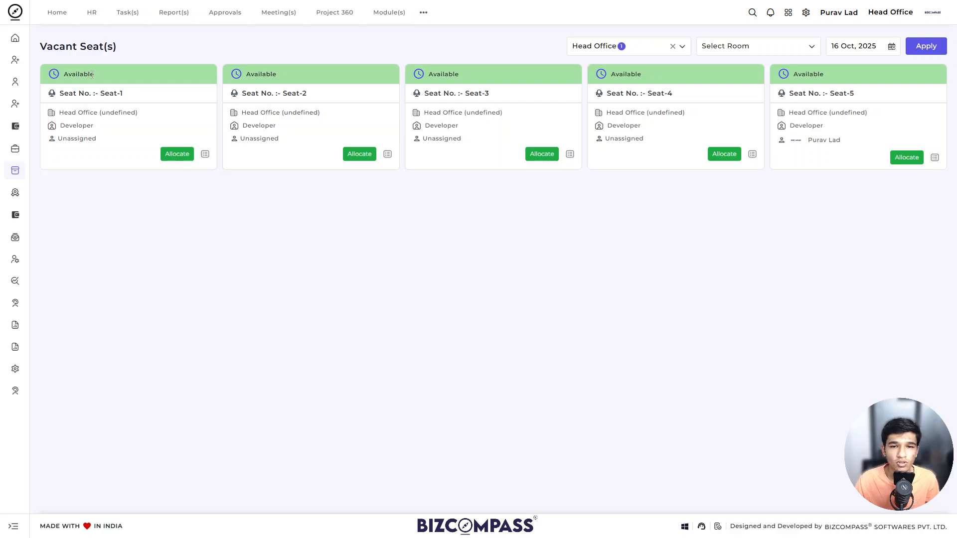
Reopen the seat allocation form for Seat-1 and show the Candidate Name options again.
click(186, 154)
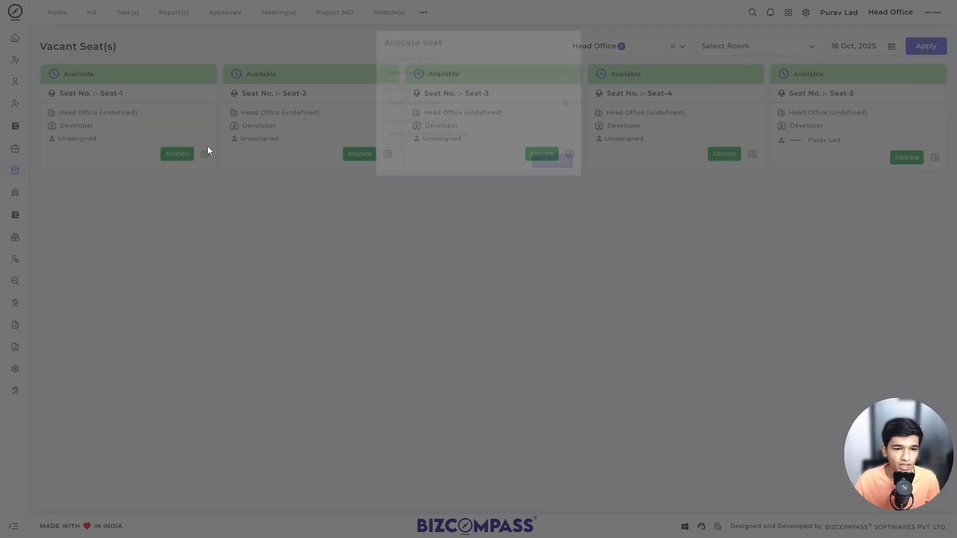
click(412, 68)
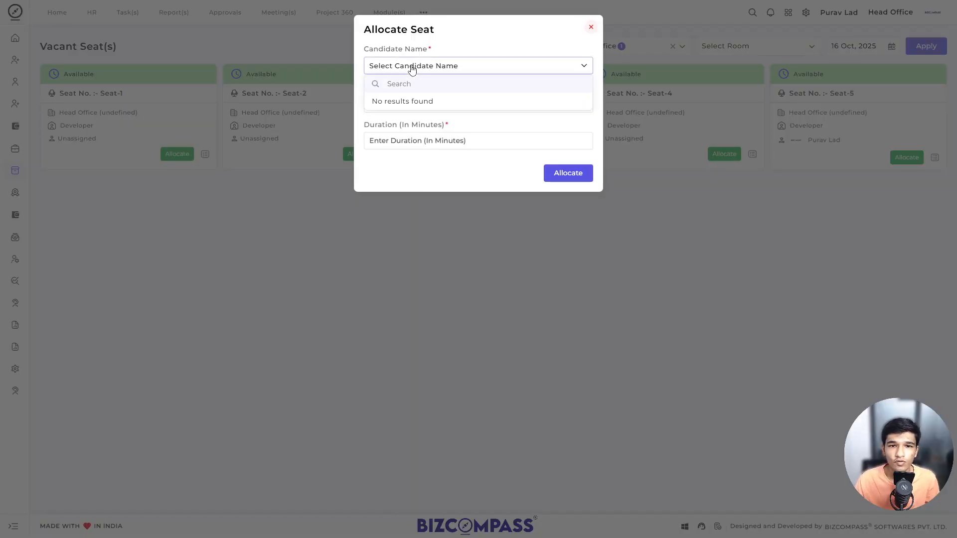